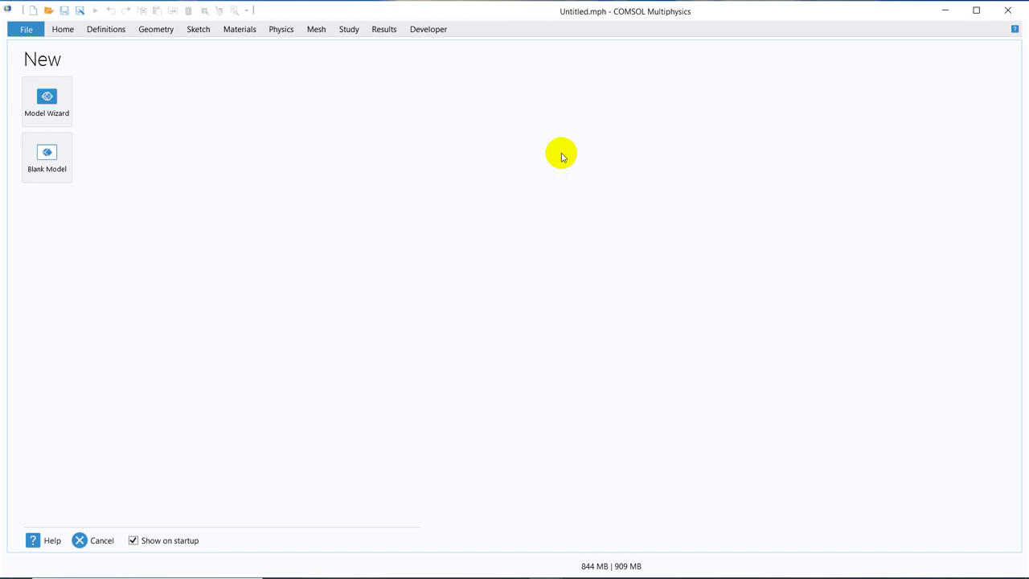
# - Build a 2D axisymmetric model with Turbulent Flow, k-ε and a Stationary study, declining to save
pyautogui.click(58, 107)
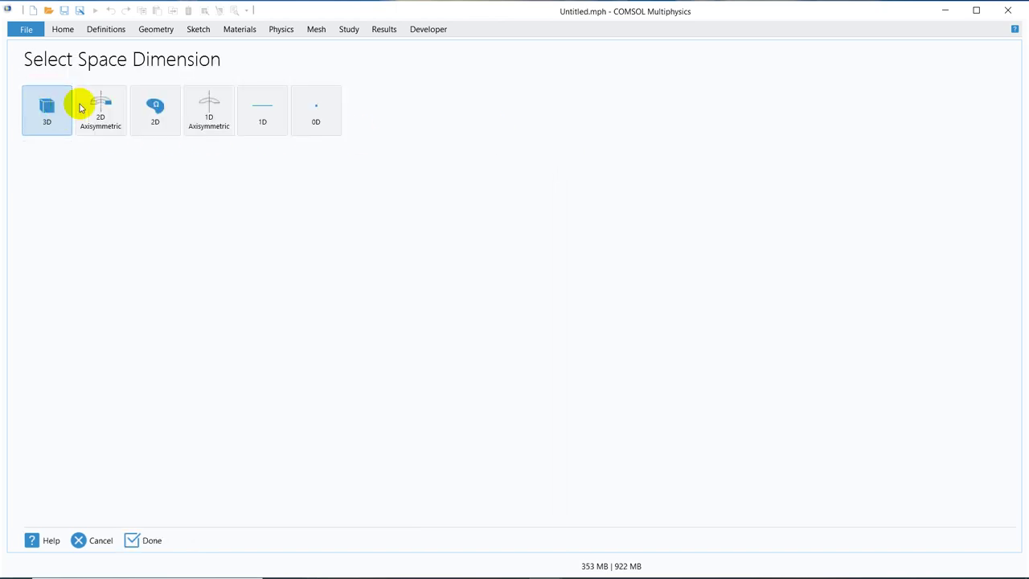
pyautogui.click(98, 110)
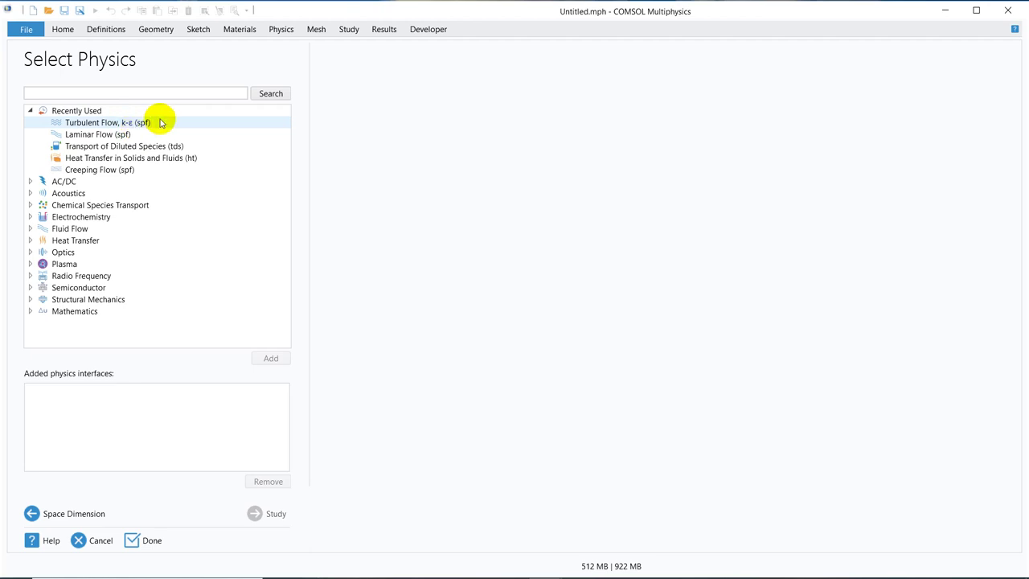
pyautogui.click(161, 122)
pyautogui.doubleClick(160, 122)
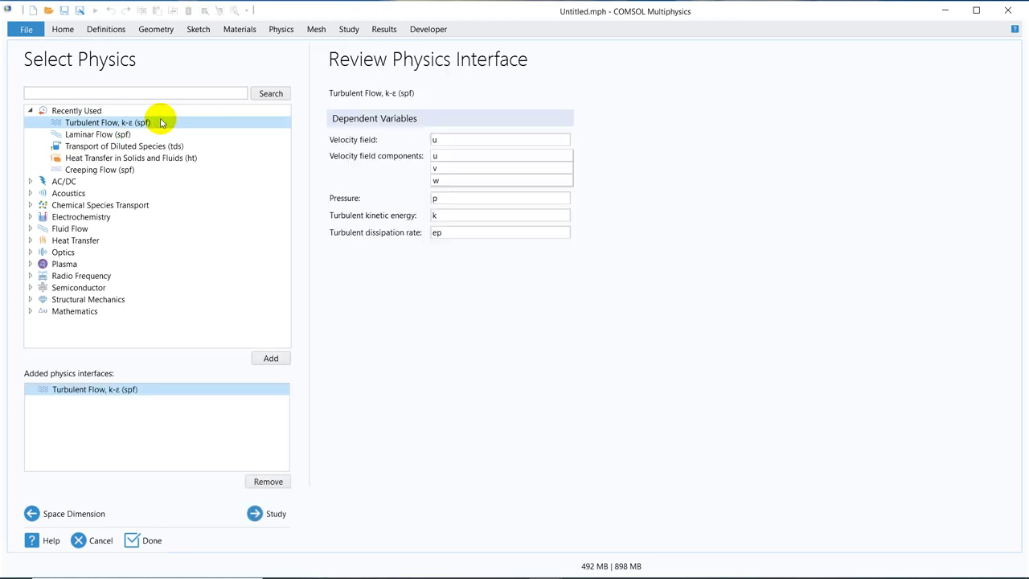
pyautogui.click(257, 514)
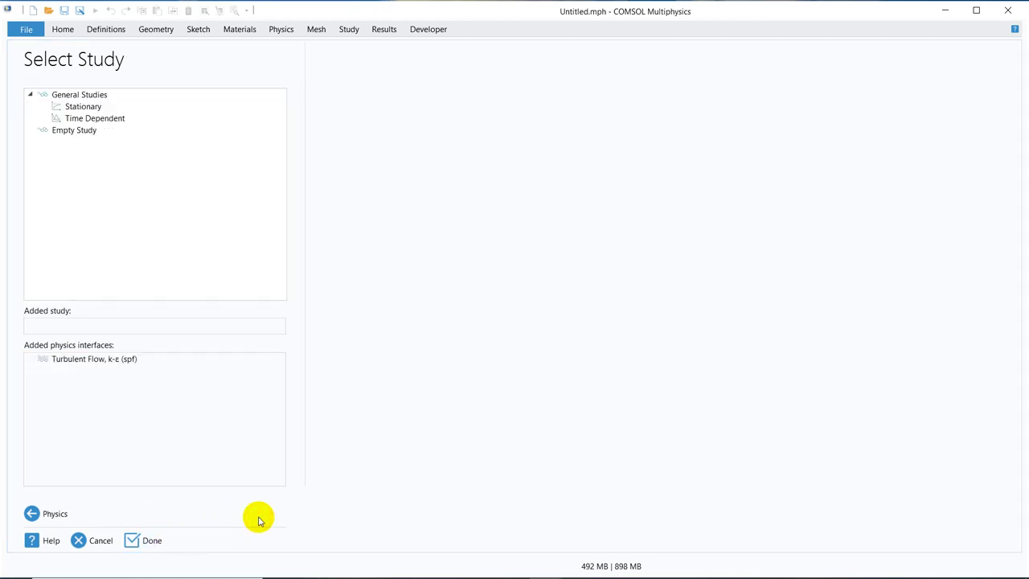
pyautogui.doubleClick(113, 107)
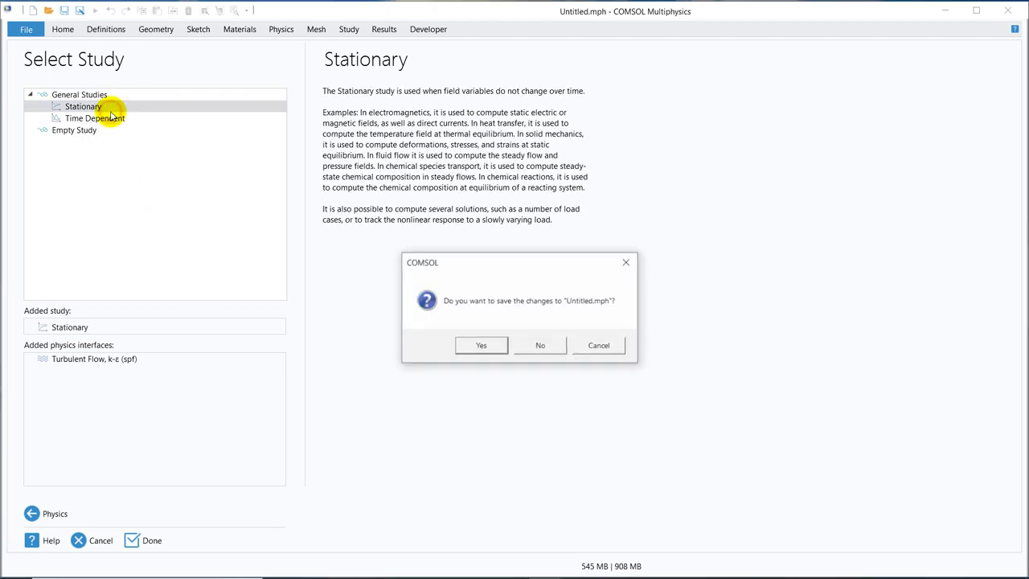
pyautogui.click(542, 346)
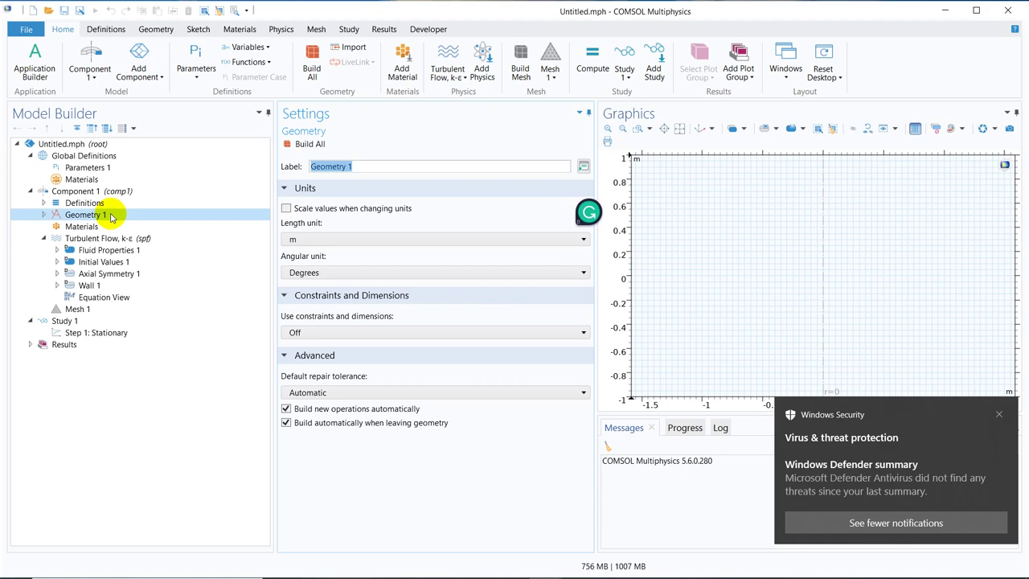
# - Add Rectangle 1 to Geometry 1 with width 0.02 and height 0.04, and build it
pyautogui.click(998, 415)
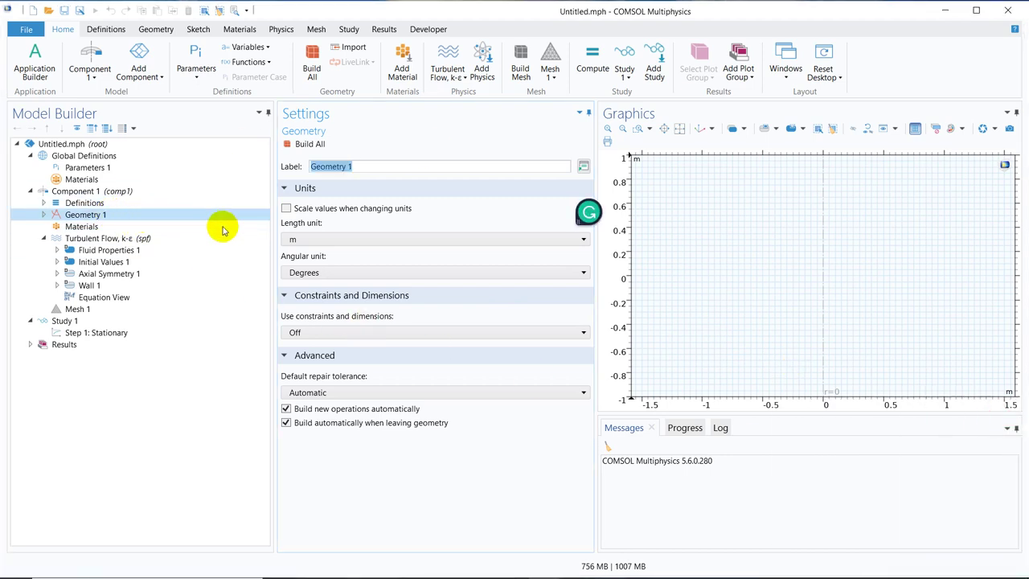
pyautogui.click(110, 215)
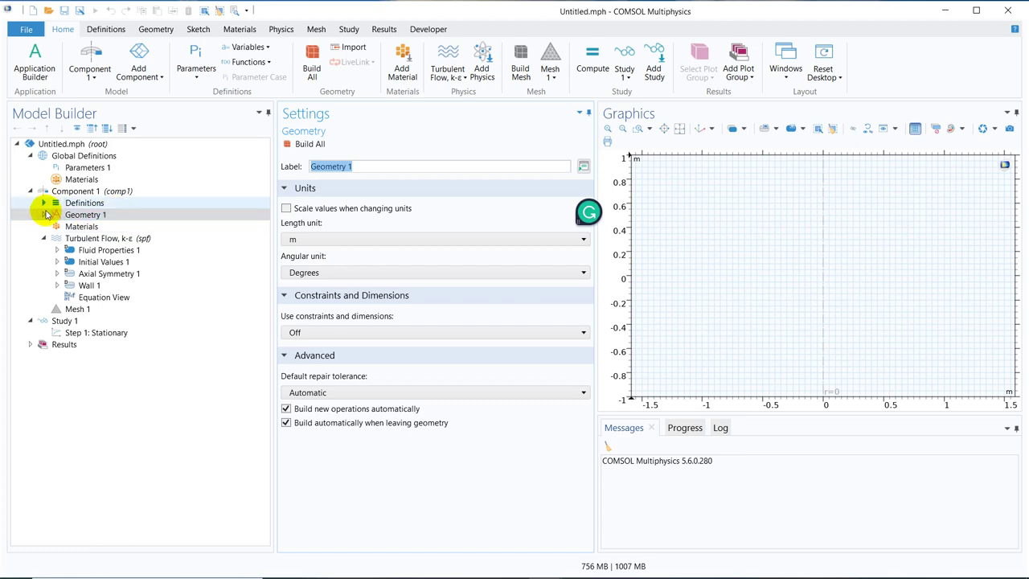
pyautogui.click(45, 215)
pyautogui.rightClick(117, 216)
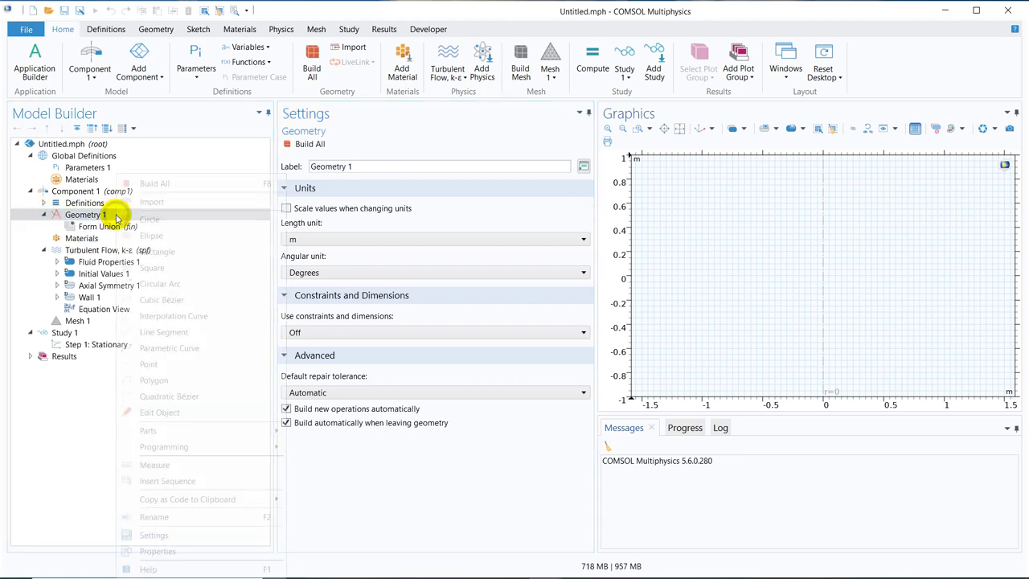
pyautogui.click(160, 252)
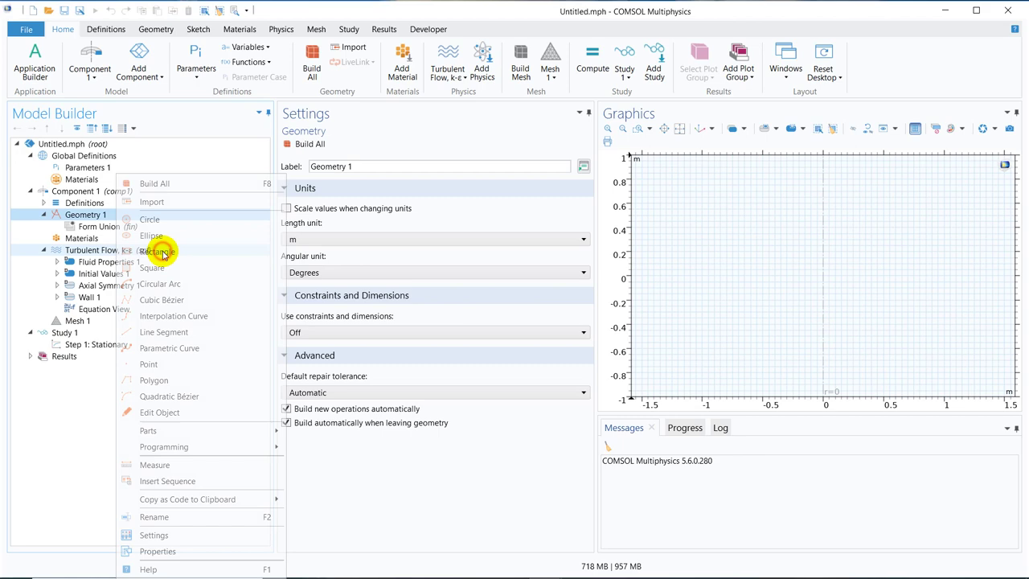
pyautogui.doubleClick(325, 271)
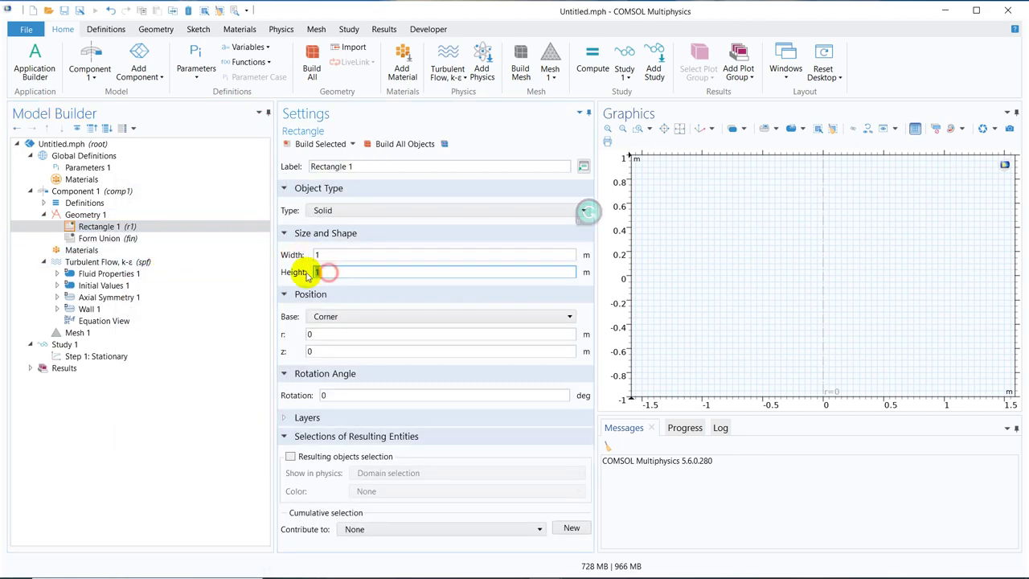
pyautogui.write('0.04')
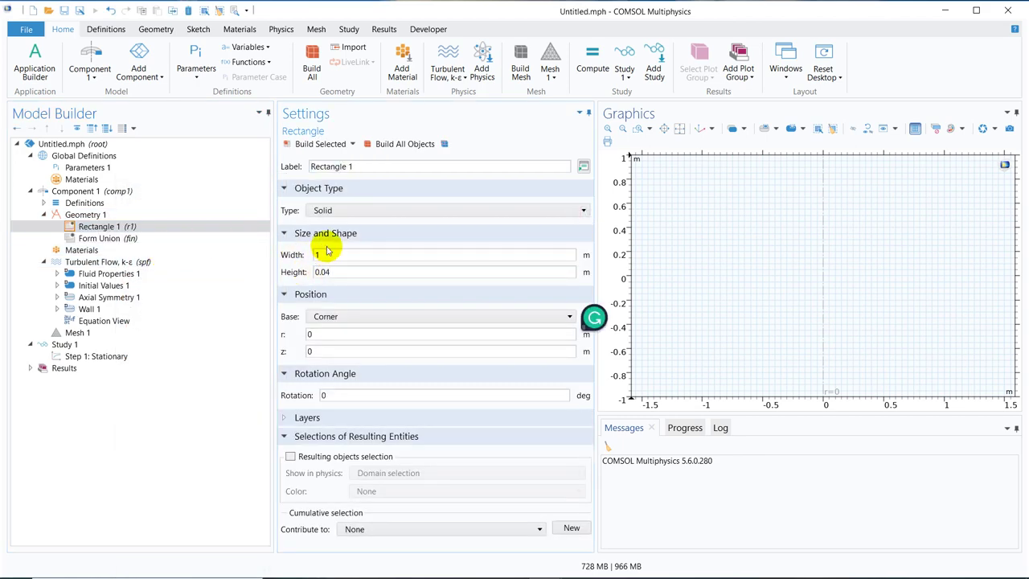
pyautogui.doubleClick(329, 255)
pyautogui.write('0')
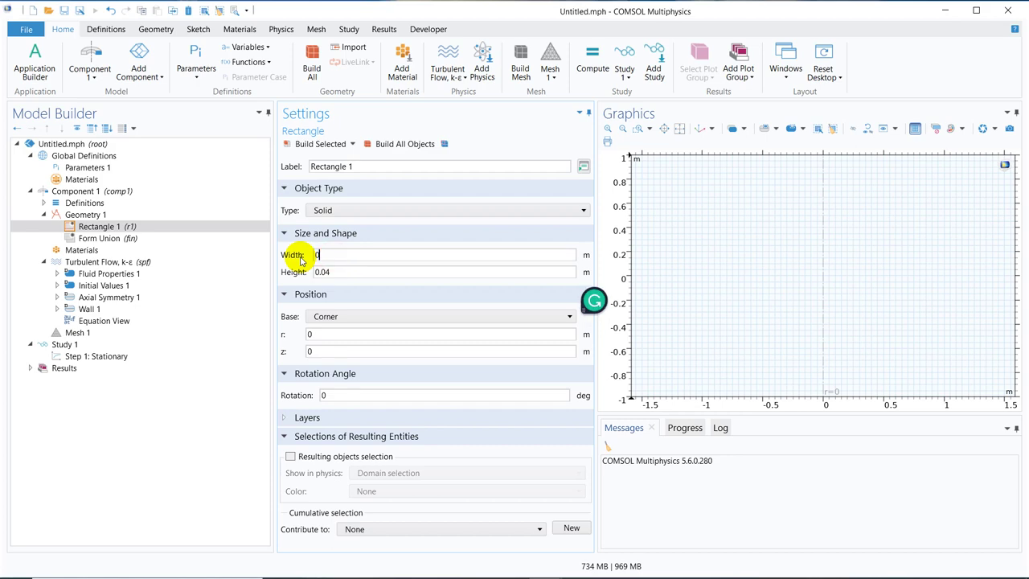
pyautogui.write('.02')
pyautogui.click(327, 144)
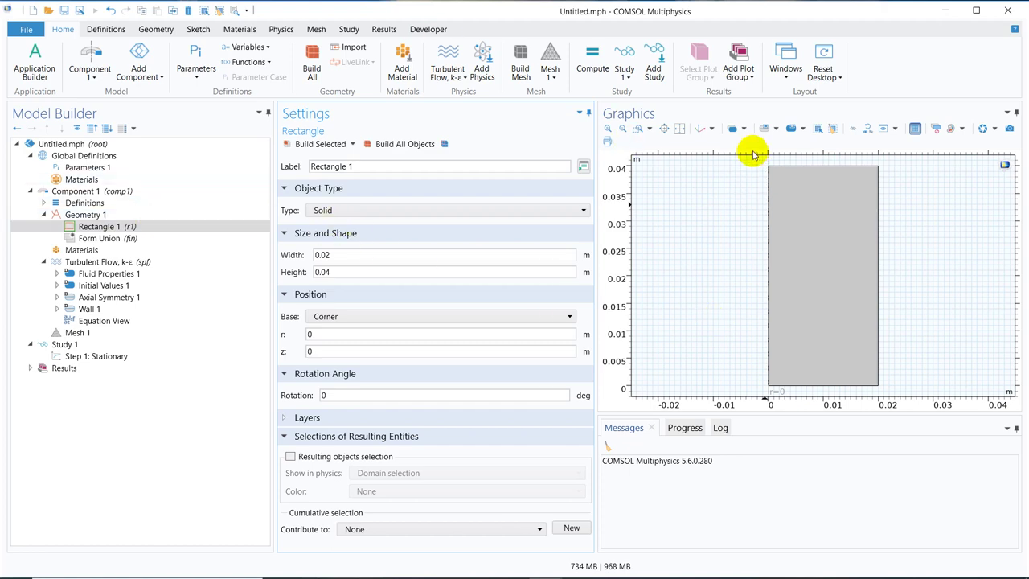
pyautogui.click(115, 228)
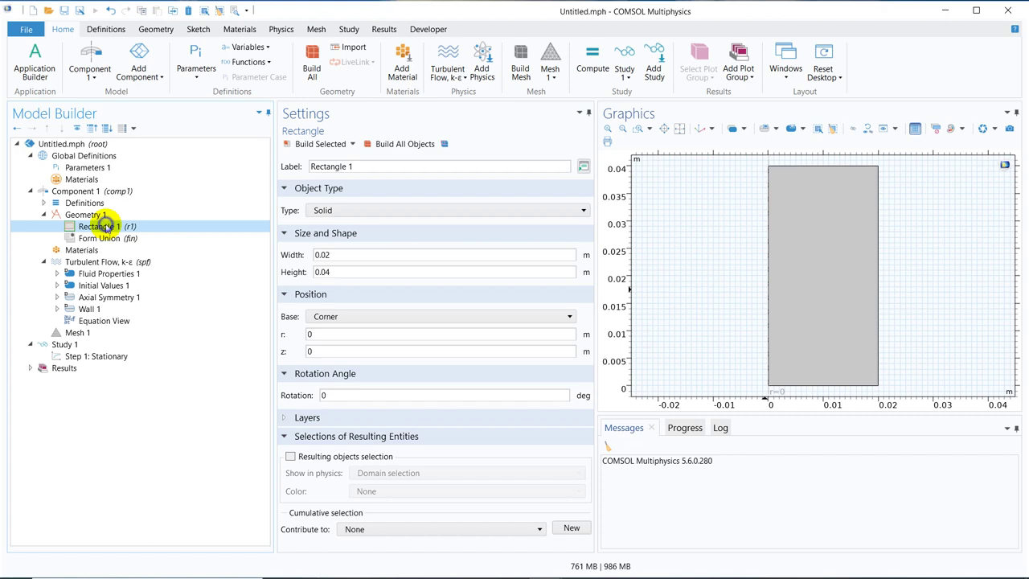
# - Duplicate Rectangle 1 as Rectangle 2 and resize it to width 0.002 and height 0.03
pyautogui.rightClick(107, 226)
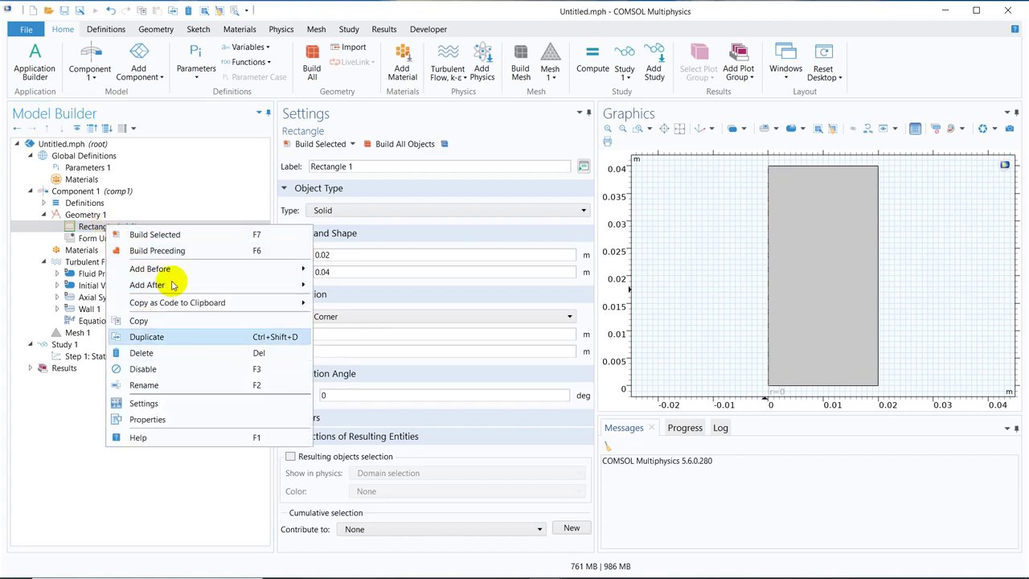
pyautogui.click(167, 336)
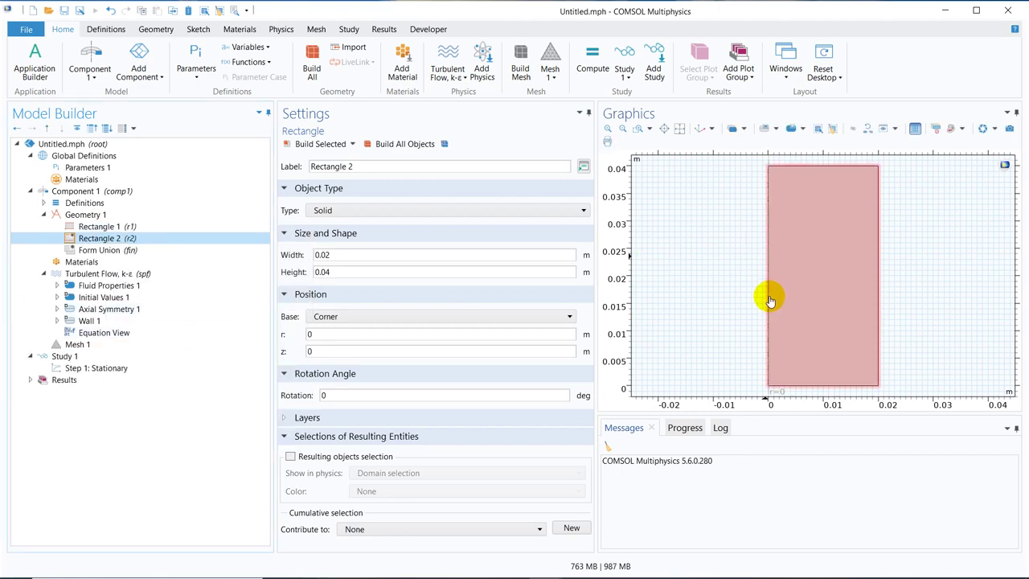
pyautogui.doubleClick(325, 254)
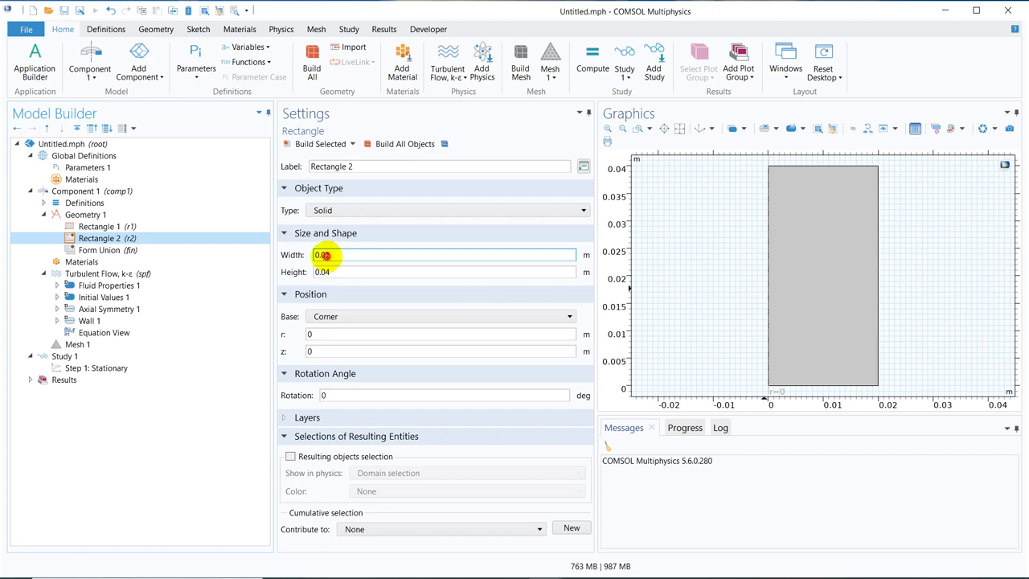
pyautogui.click(327, 254)
pyautogui.click(328, 272)
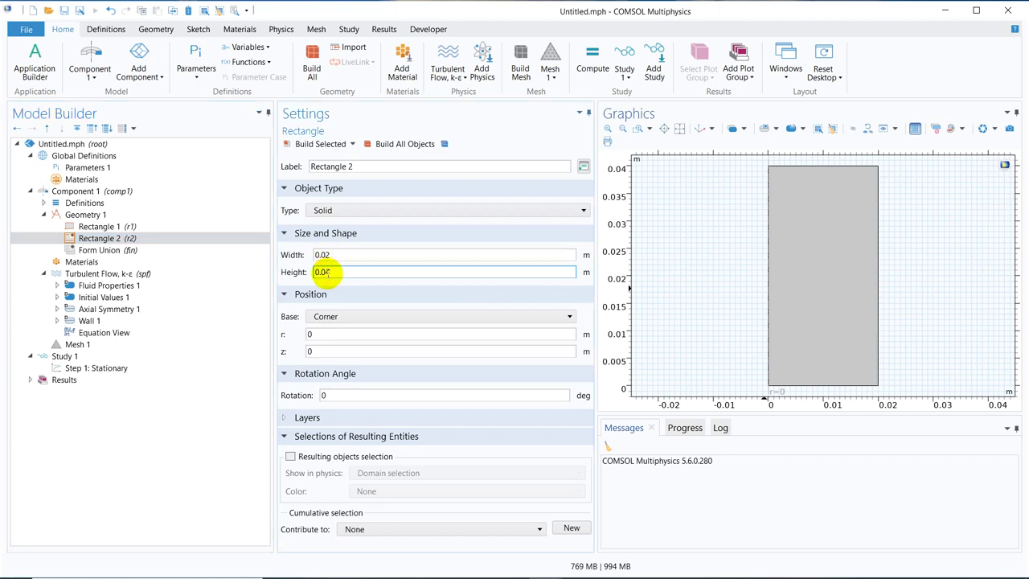
pyautogui.press('BackSpace')
pyautogui.write('3')
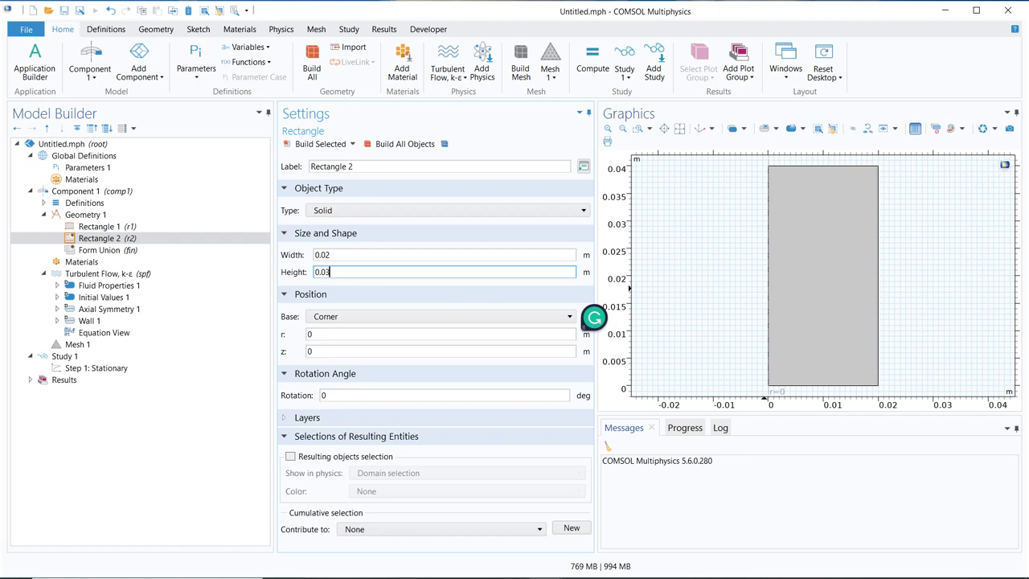
pyautogui.click(324, 254)
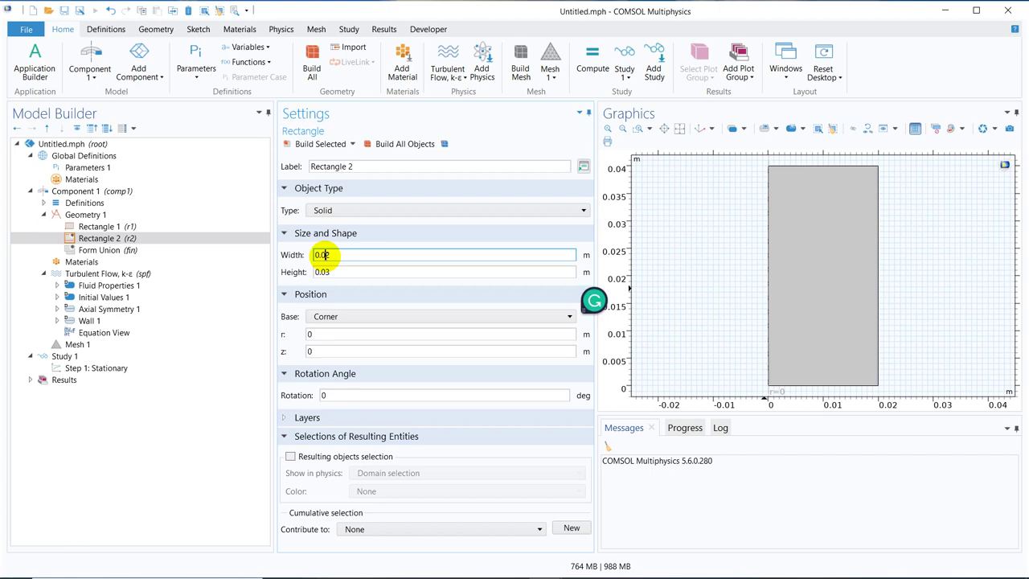
pyautogui.write('0')
pyautogui.click(331, 143)
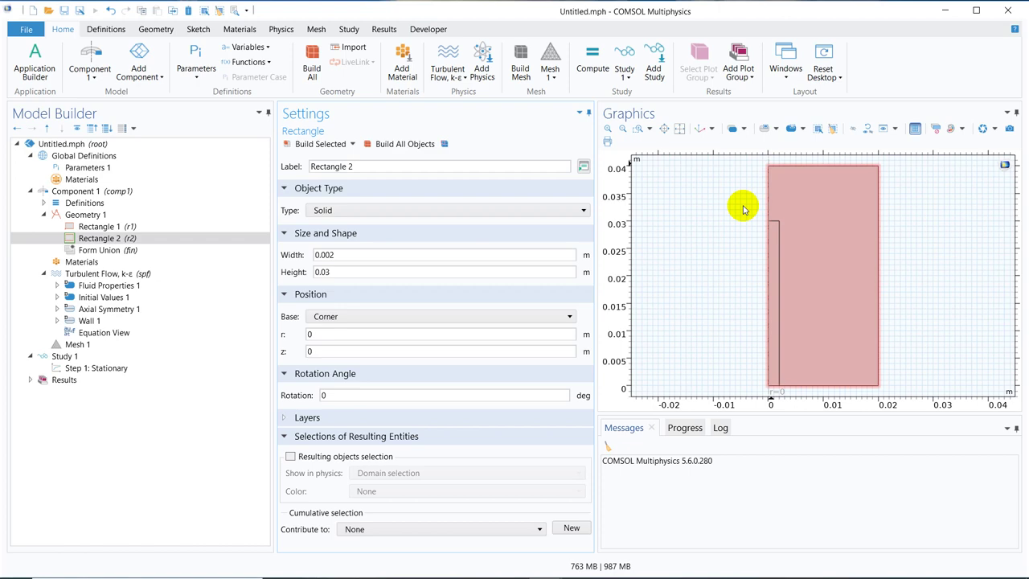
# - Change Rectangle 2 to height 0.025, place it at z = 0.015, and rebuild it
pyautogui.click(314, 350)
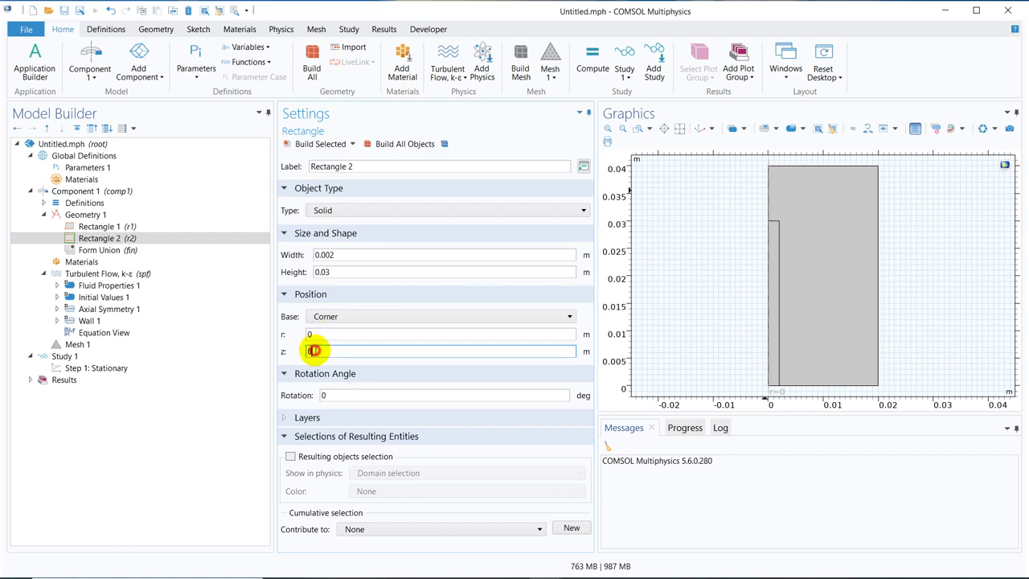
pyautogui.write('.01')
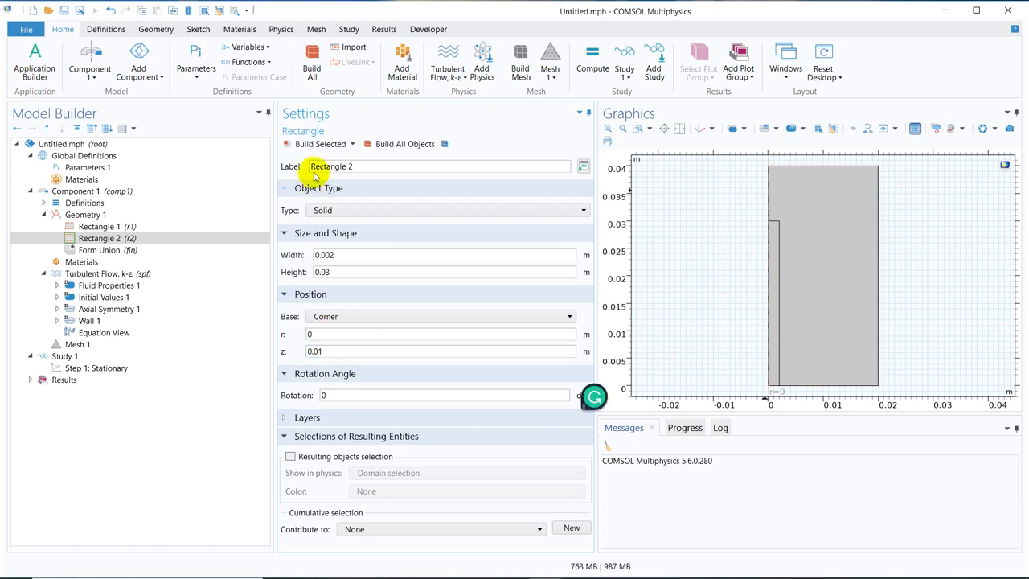
pyautogui.click(315, 144)
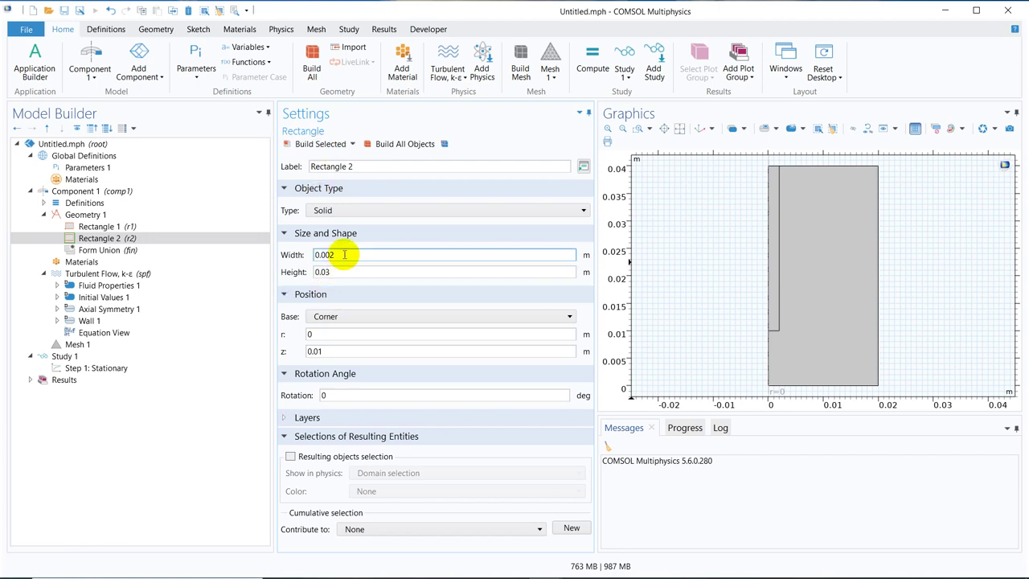
pyautogui.click(341, 271)
pyautogui.press('BackSpace')
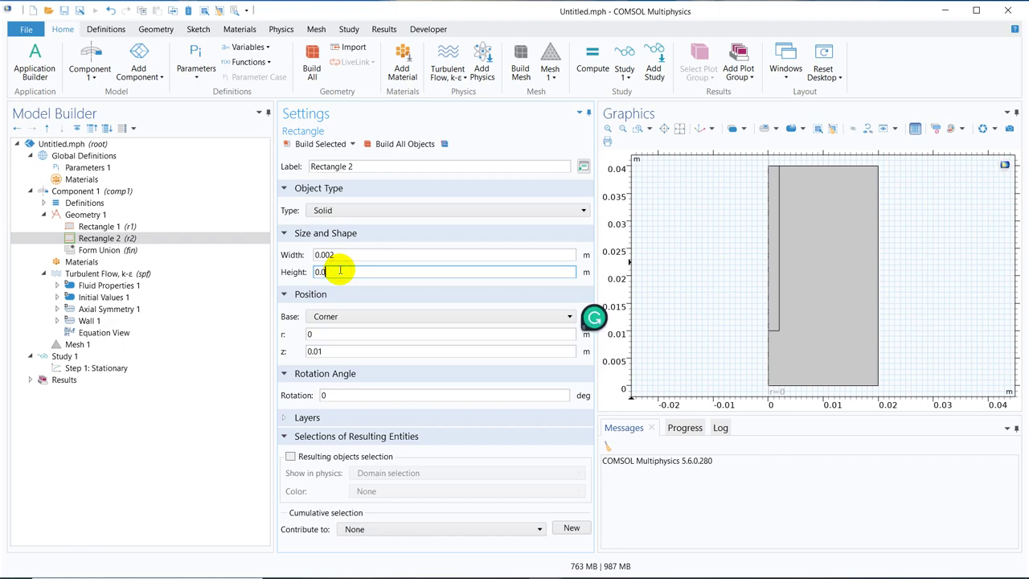
pyautogui.write('25')
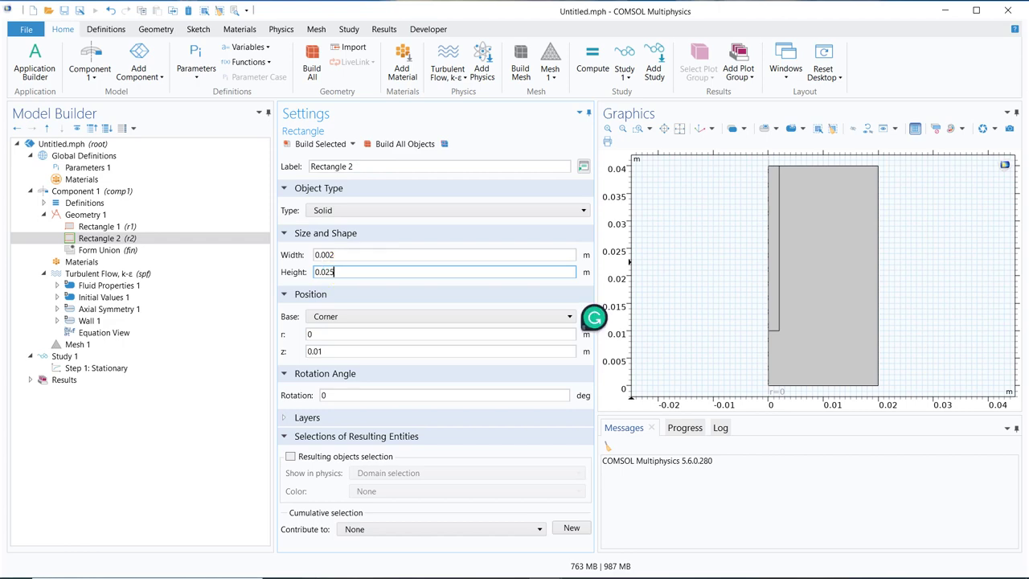
pyautogui.click(344, 350)
pyautogui.write('5')
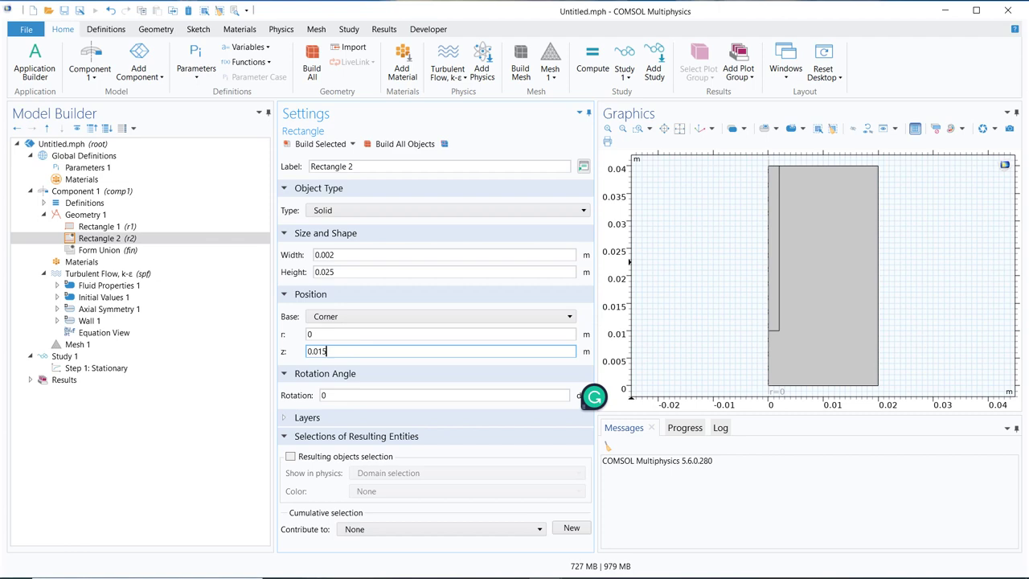
pyautogui.click(318, 145)
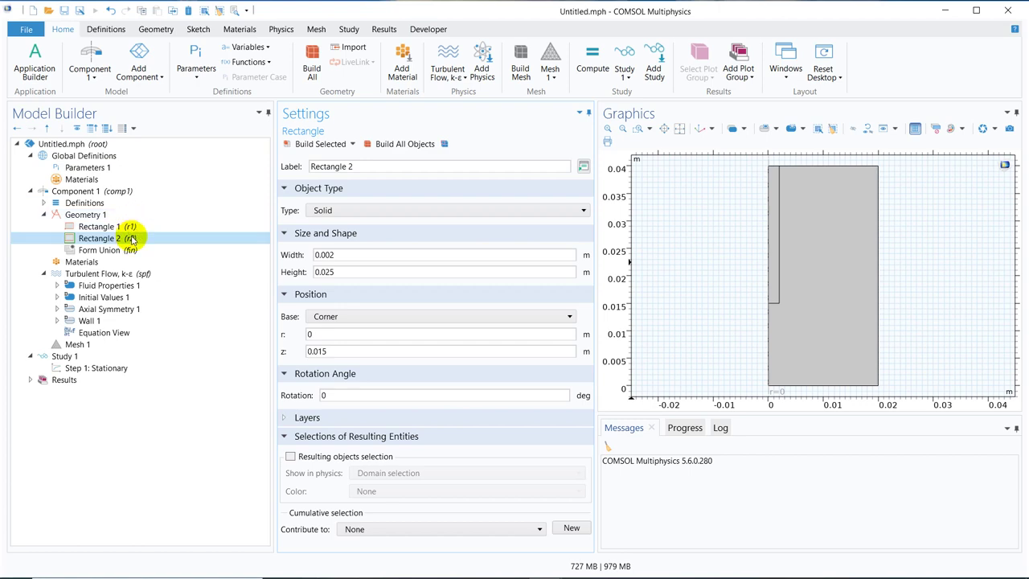
# - Duplicate Rectangle 2 as Rectangle 3 and resize it to height 0.002 and width 0.004
pyautogui.rightClick(132, 237)
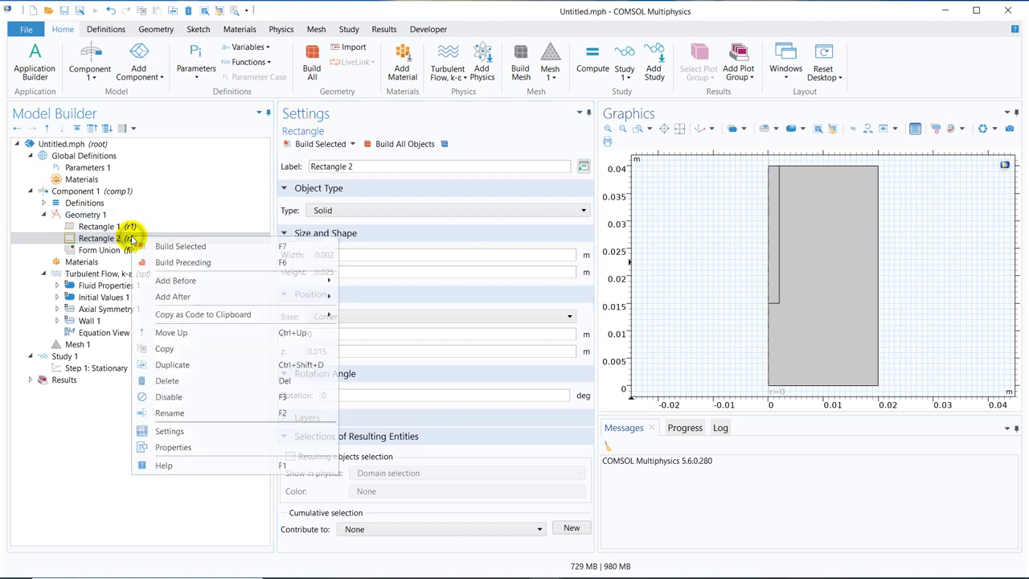
pyautogui.click(197, 367)
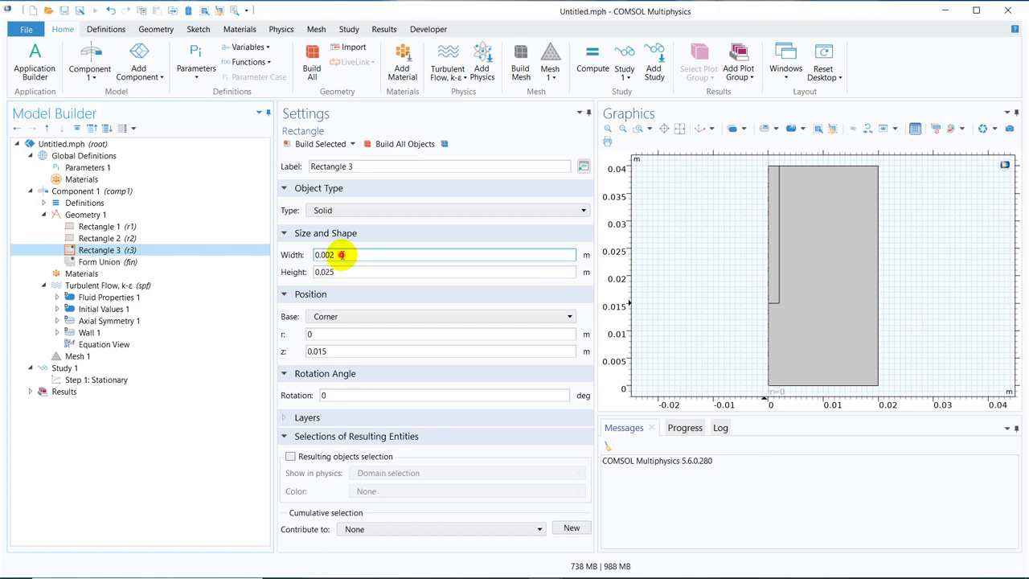
pyautogui.moveTo(341, 254); pyautogui.dragTo(271, 280)
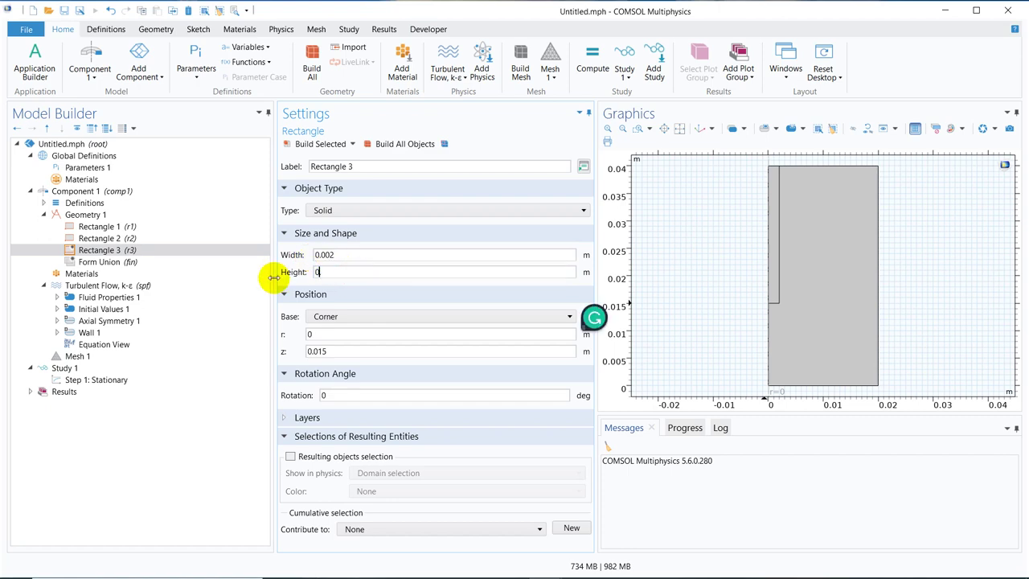
pyautogui.write('0.002')
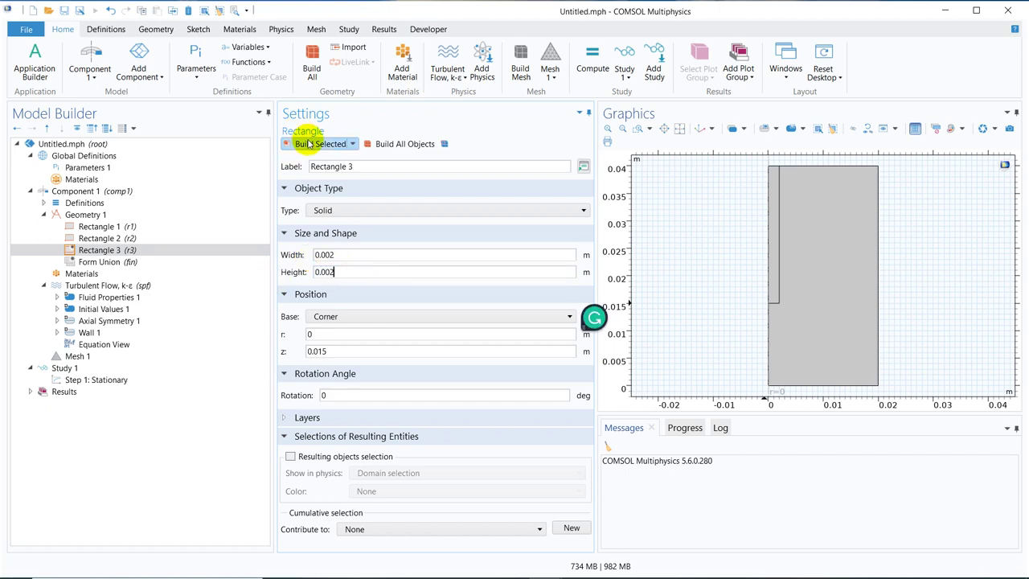
pyautogui.click(309, 144)
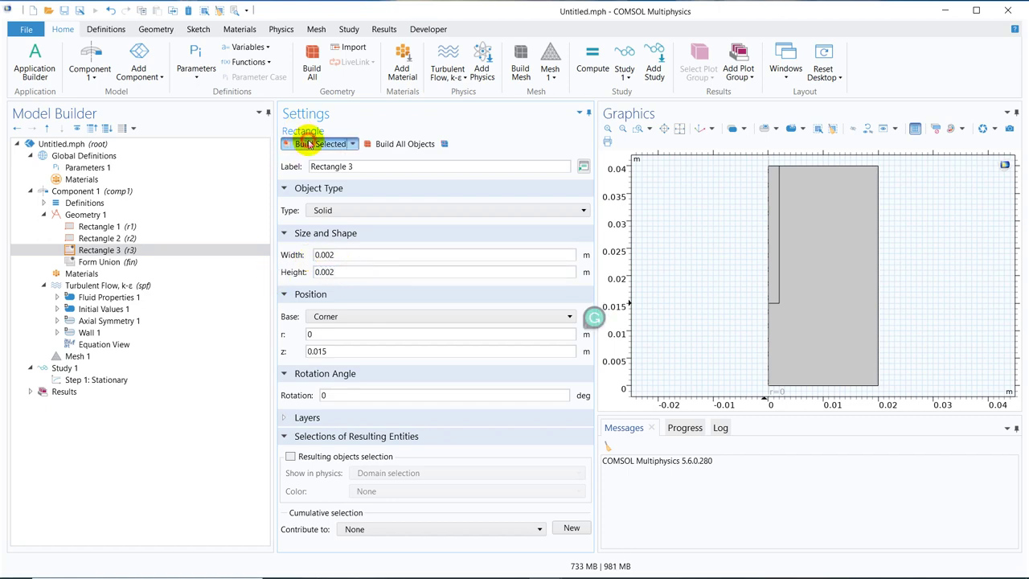
pyautogui.click(348, 254)
pyautogui.press('BackSpace')
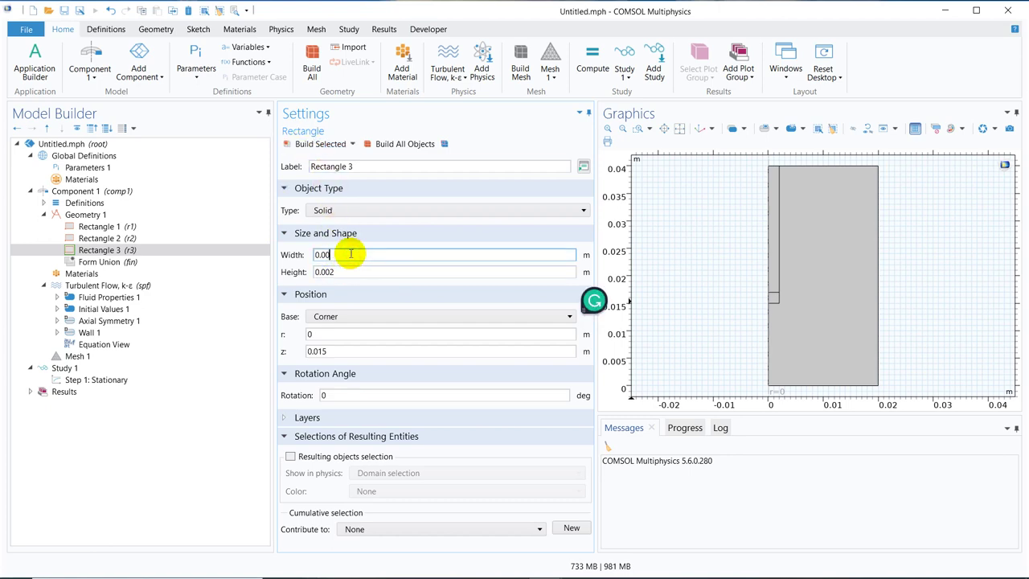
pyautogui.write('4')
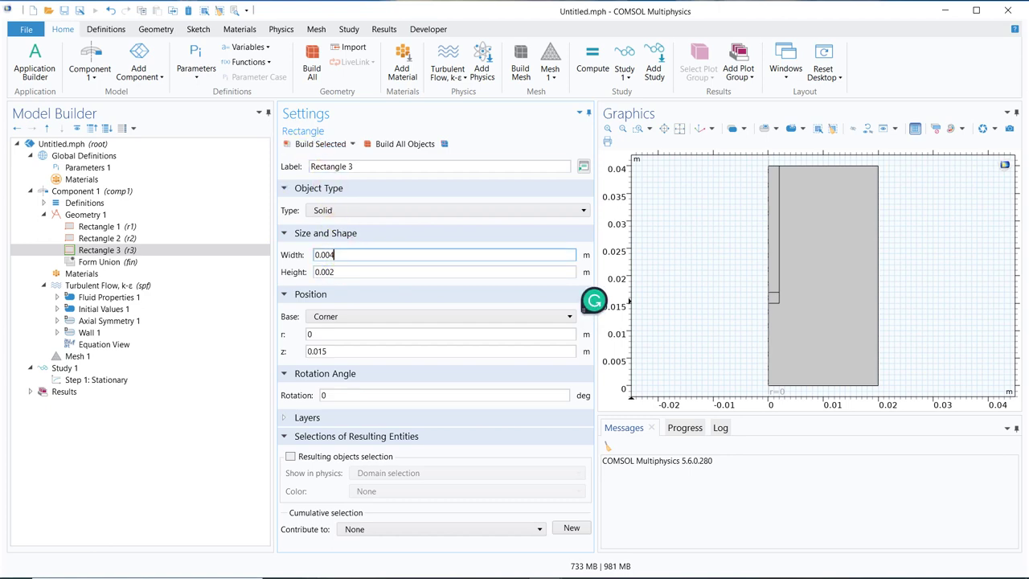
pyautogui.click(317, 145)
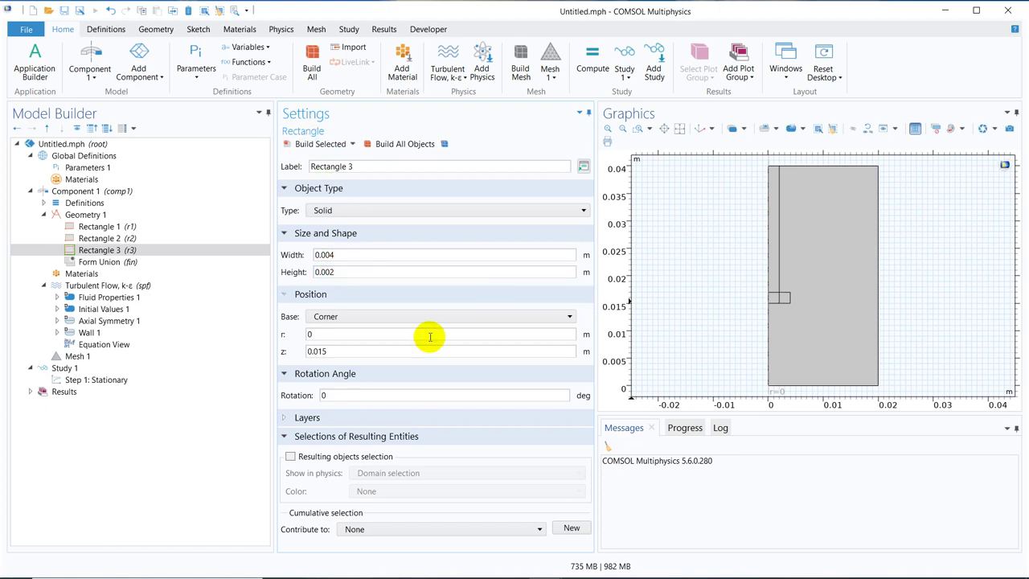
# - Move Rectangle 3 to z = 0.013 and rebuild it
pyautogui.click(357, 351)
pyautogui.press('BackSpace')
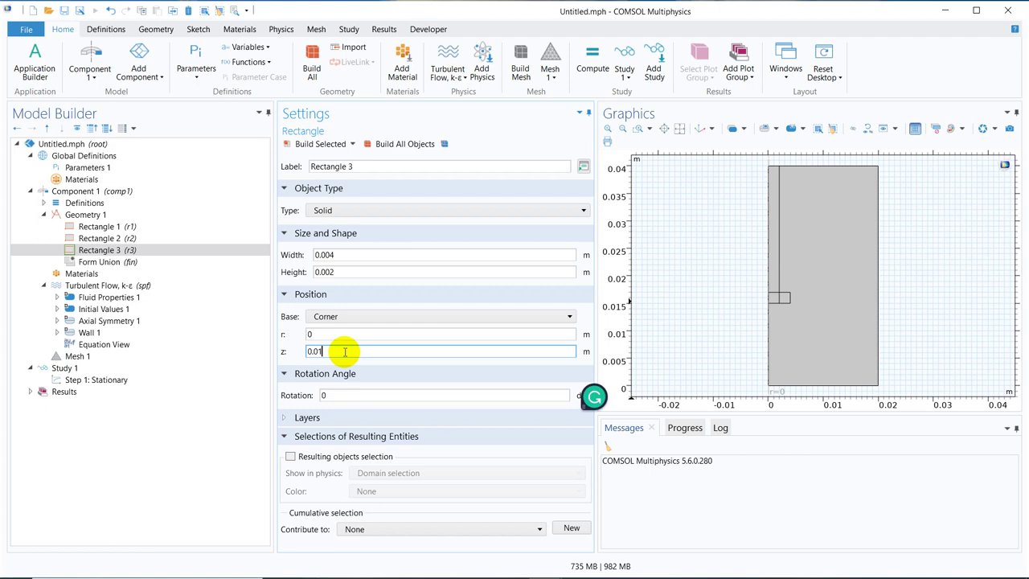
pyautogui.write('4')
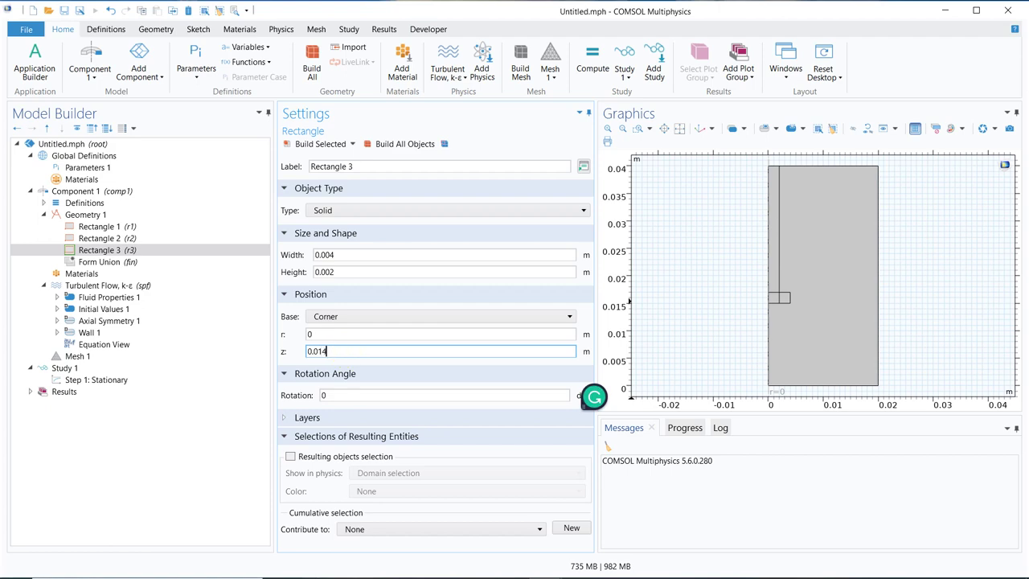
pyautogui.click(313, 149)
pyautogui.click(327, 348)
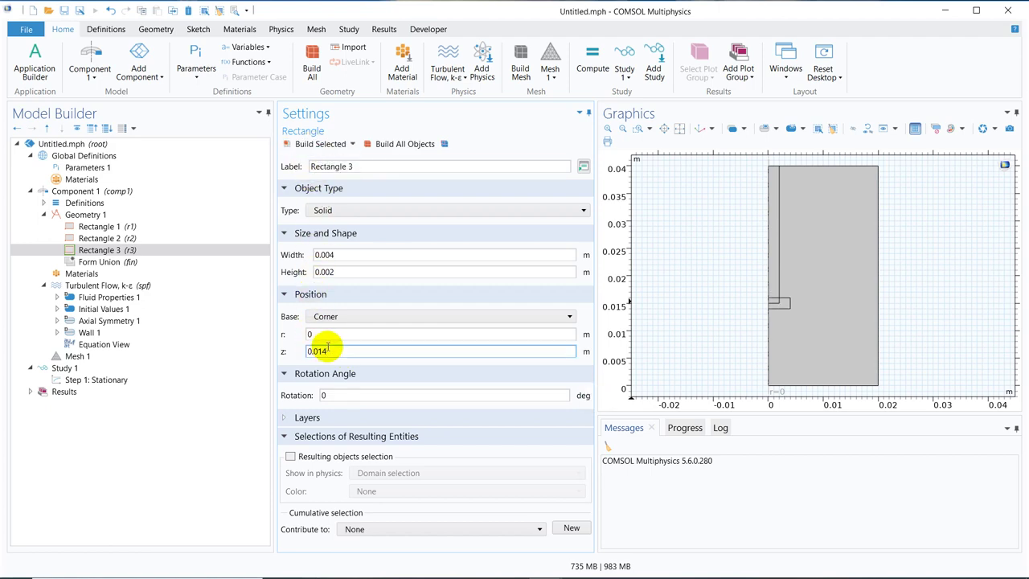
pyautogui.write('3')
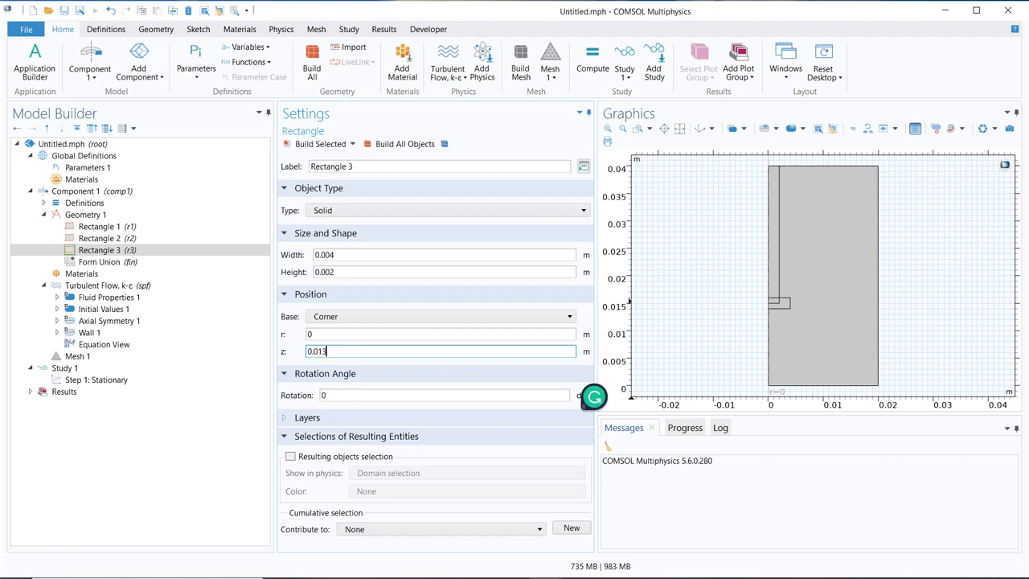
pyautogui.click(318, 143)
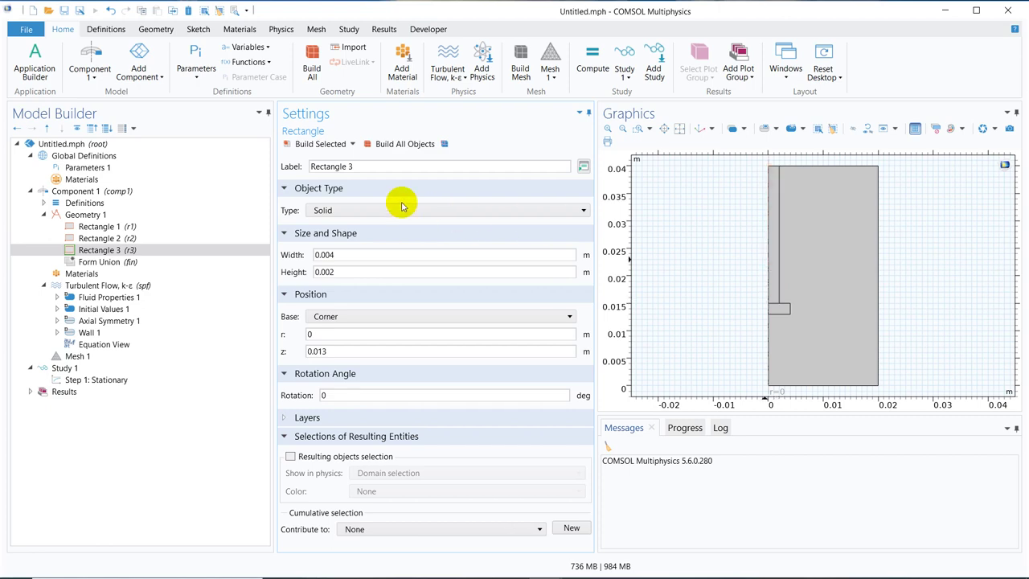
pyautogui.click(143, 217)
# - Add a Difference operation that subtracts r2 and r3 from r1, and build it
pyautogui.rightClick(142, 217)
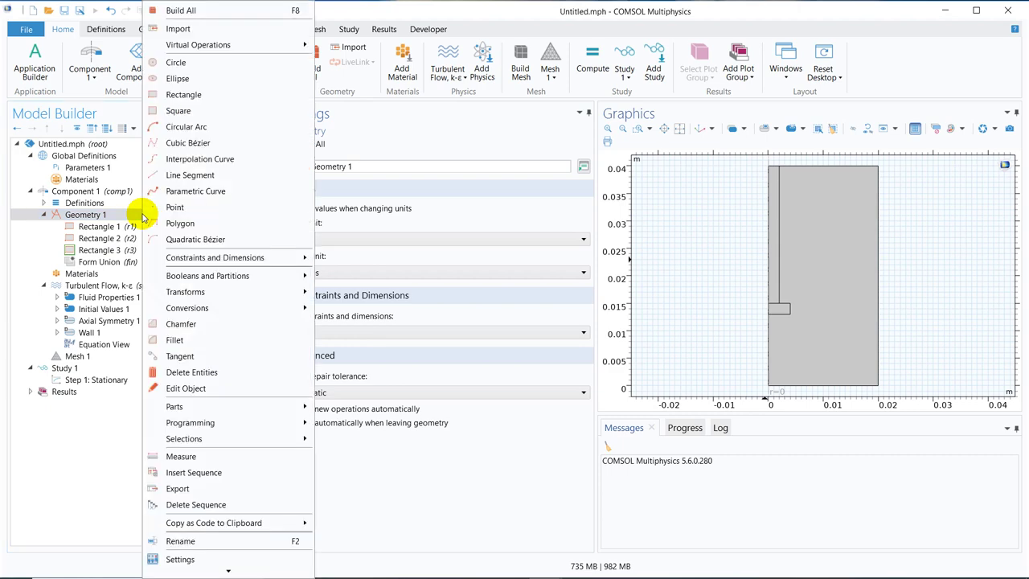
pyautogui.moveTo(273, 294)
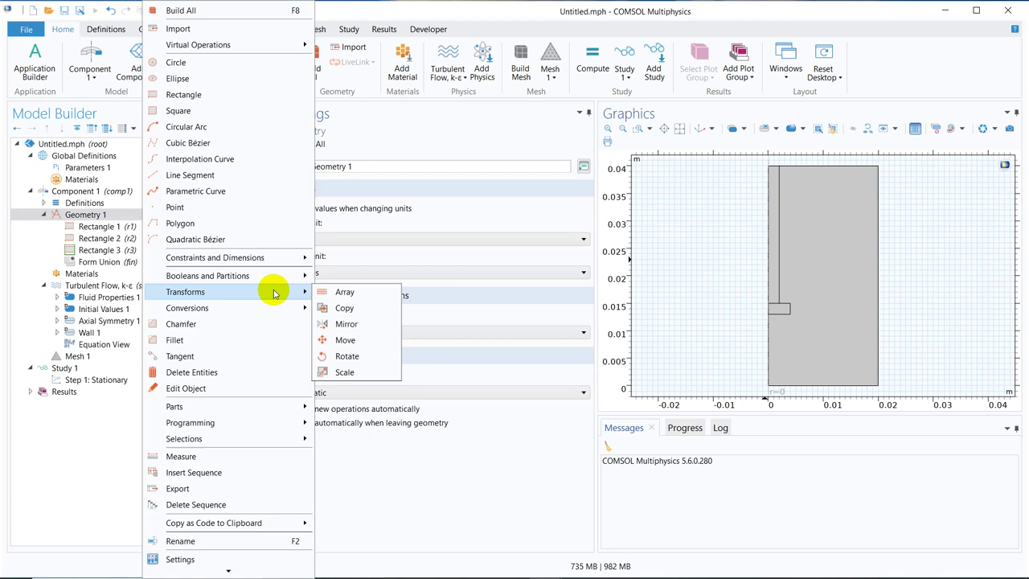
pyautogui.moveTo(274, 311)
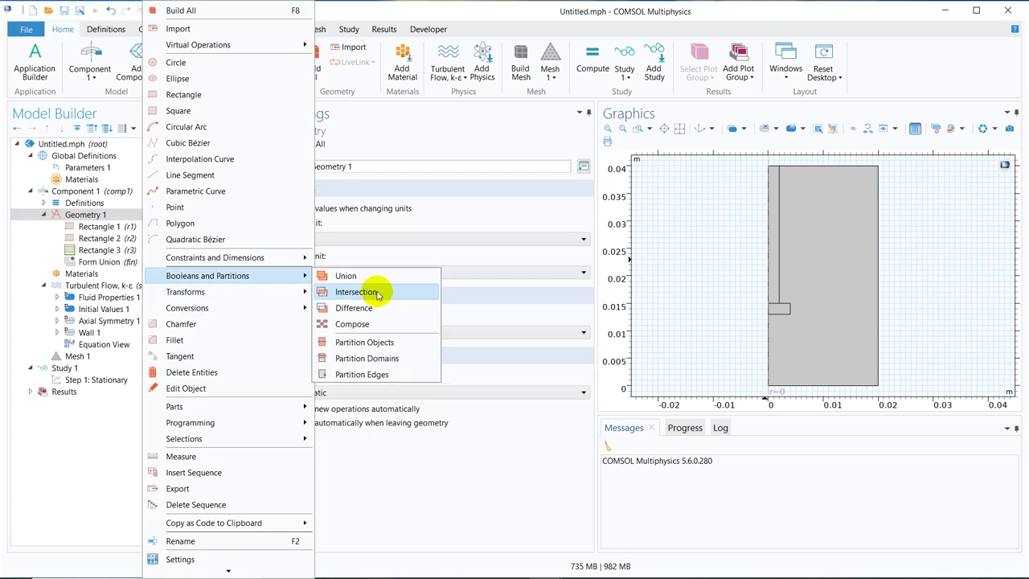
pyautogui.click(386, 308)
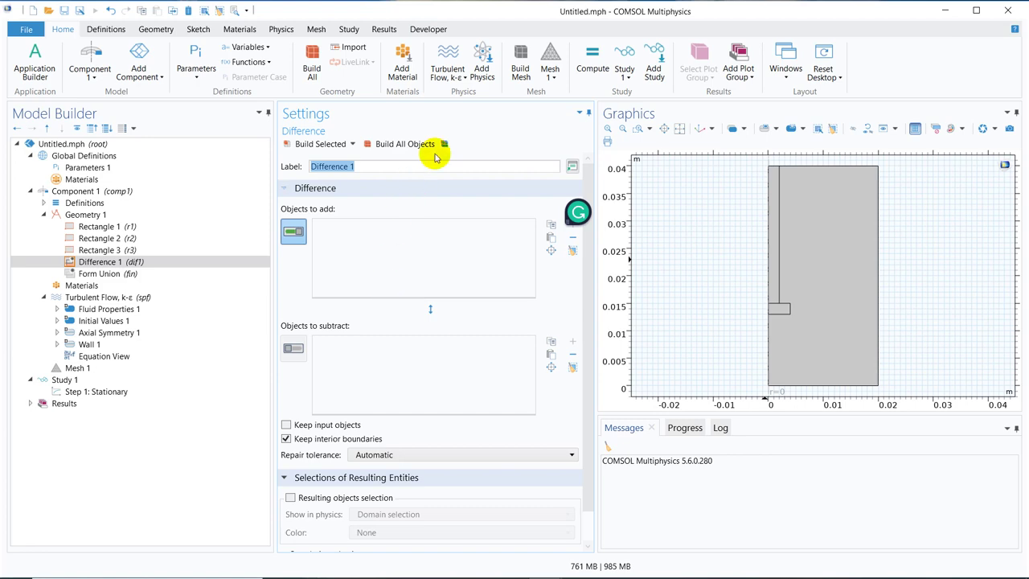
pyautogui.click(835, 261)
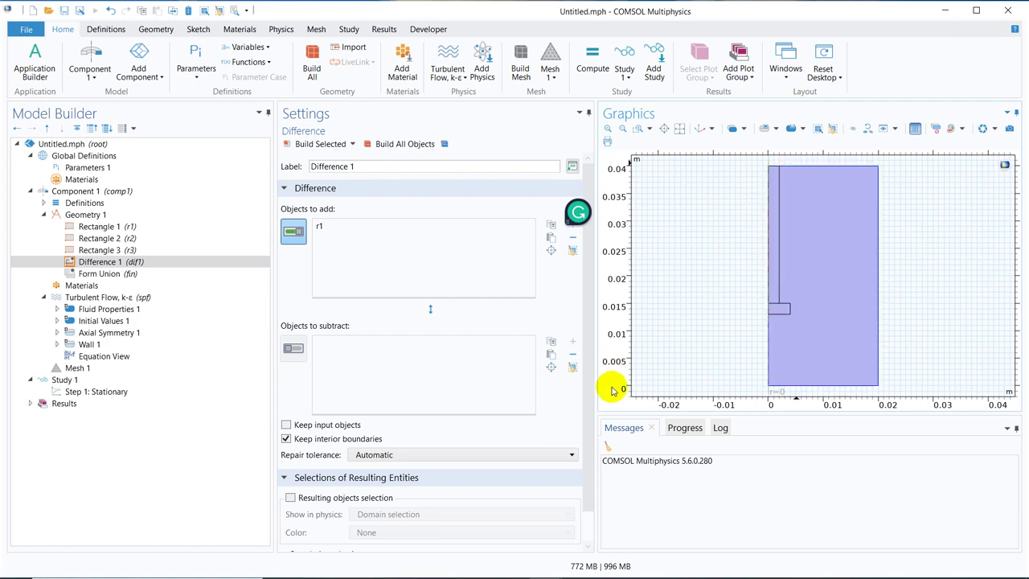
pyautogui.click(293, 347)
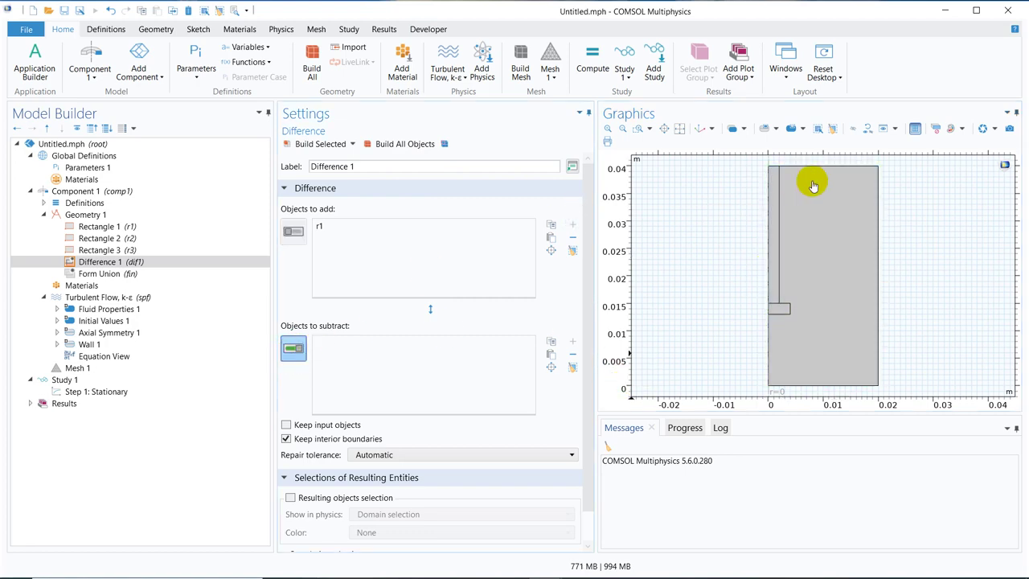
pyautogui.click(773, 197)
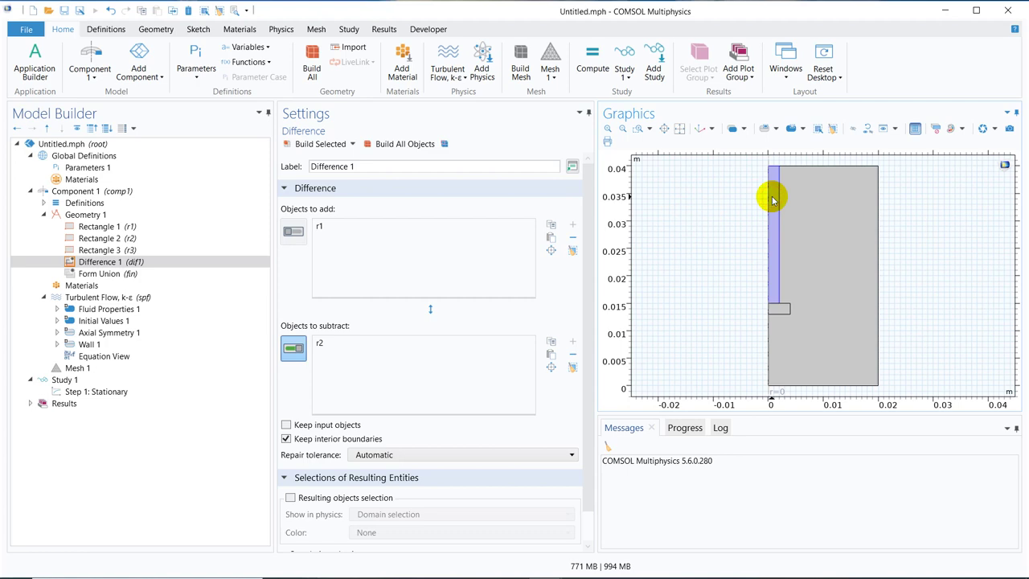
pyautogui.click(778, 312)
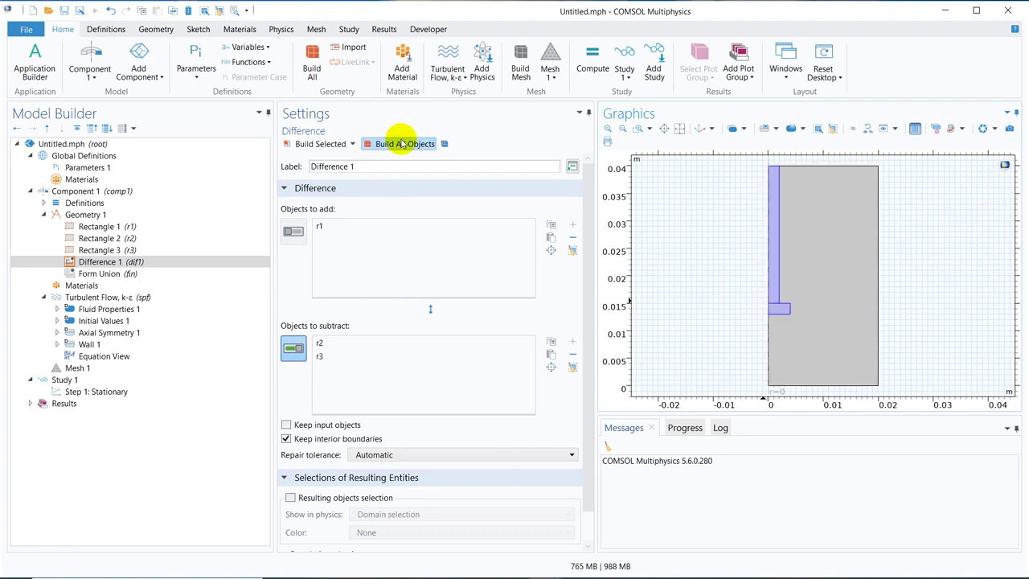
pyautogui.click(404, 143)
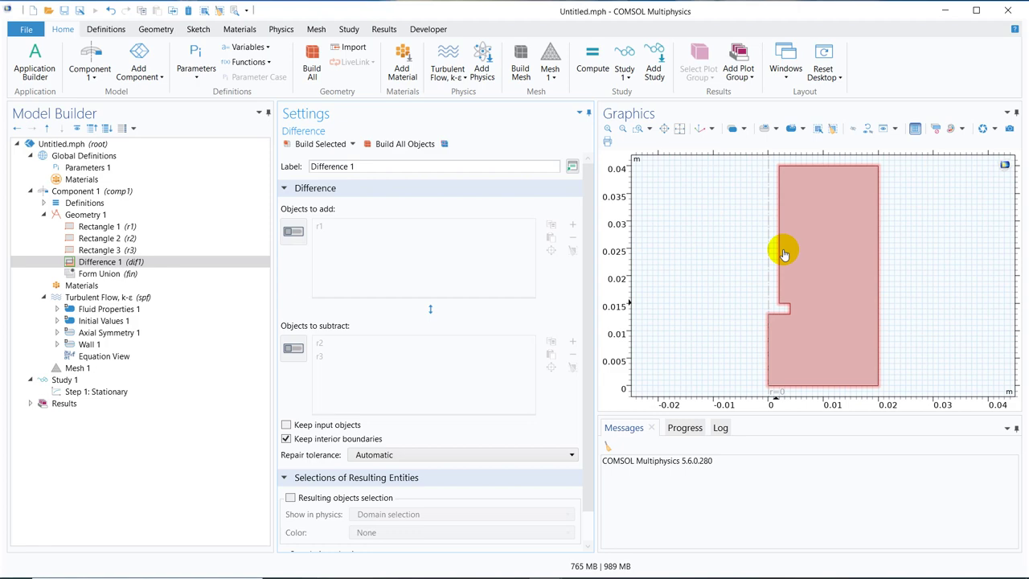
# - Add H2O (water) [liquid] from the library's Recent Materials to the component
pyautogui.click(102, 286)
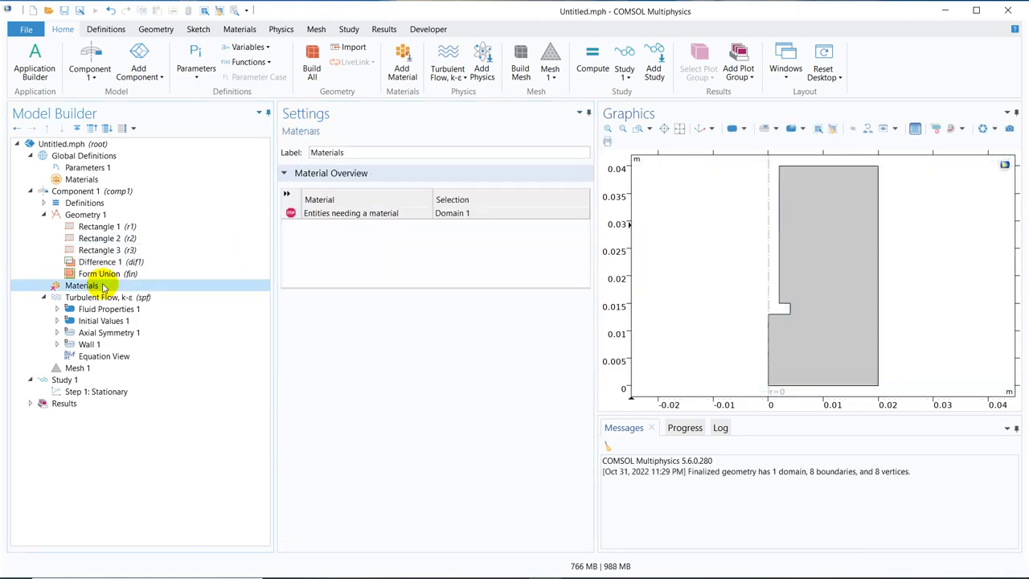
pyautogui.rightClick(102, 286)
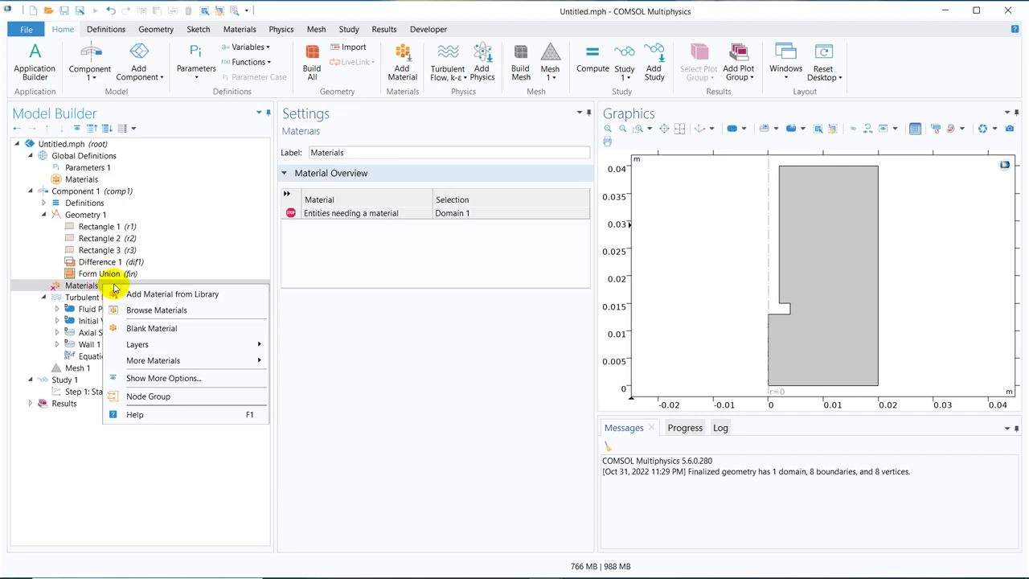
pyautogui.click(192, 295)
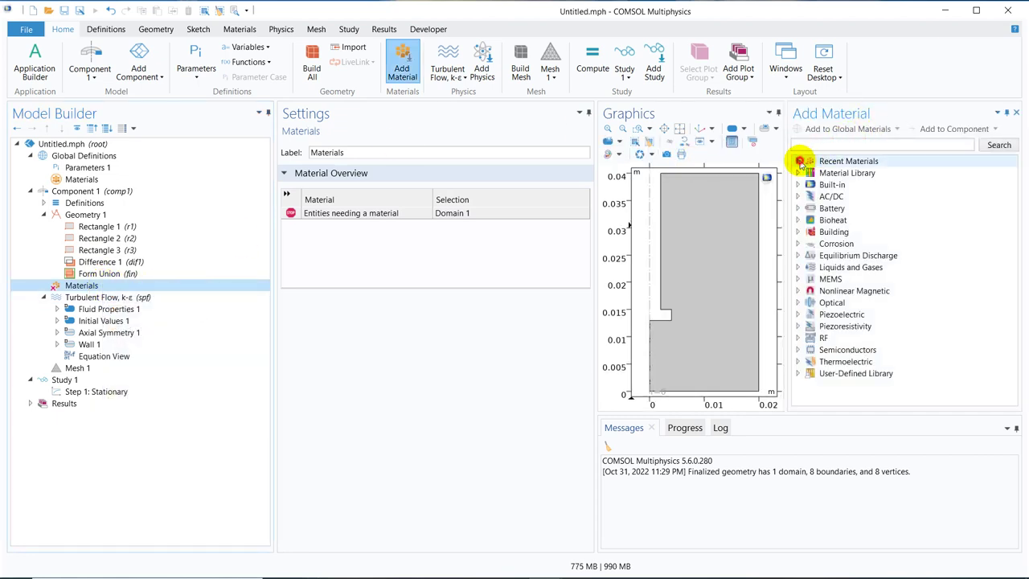
pyautogui.click(798, 161)
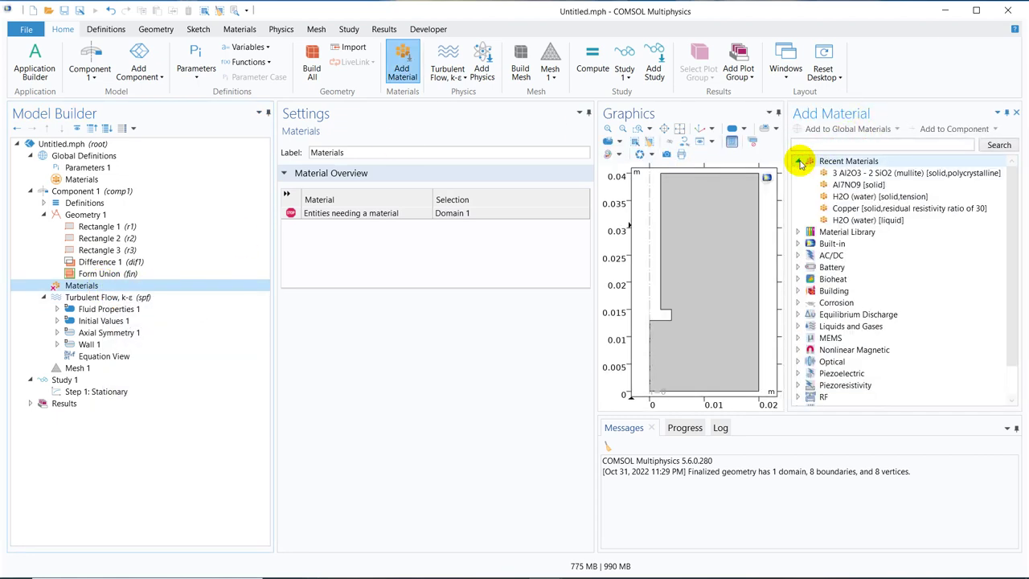
pyautogui.click(865, 220)
pyautogui.doubleClick(865, 220)
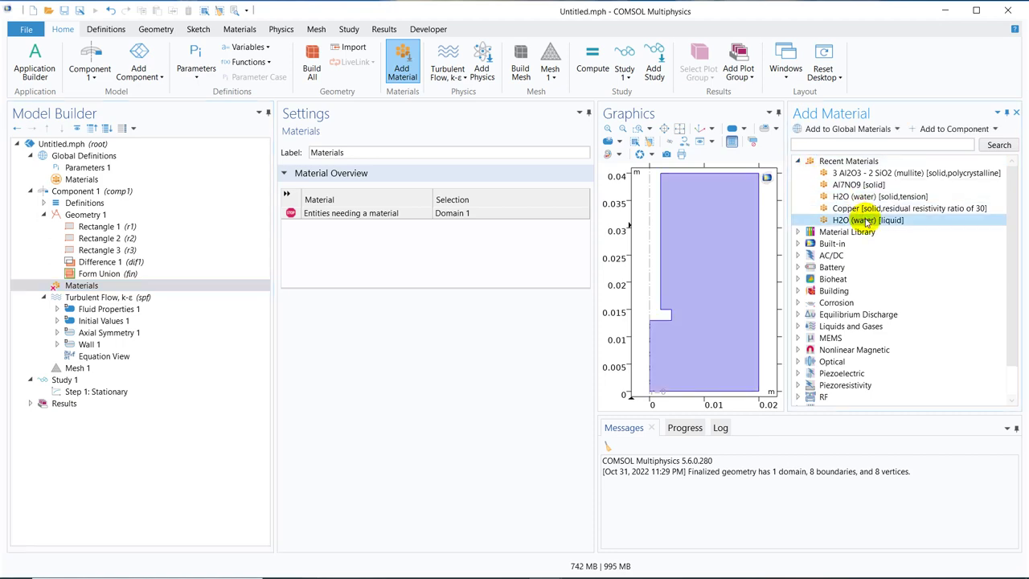
pyautogui.click(1017, 113)
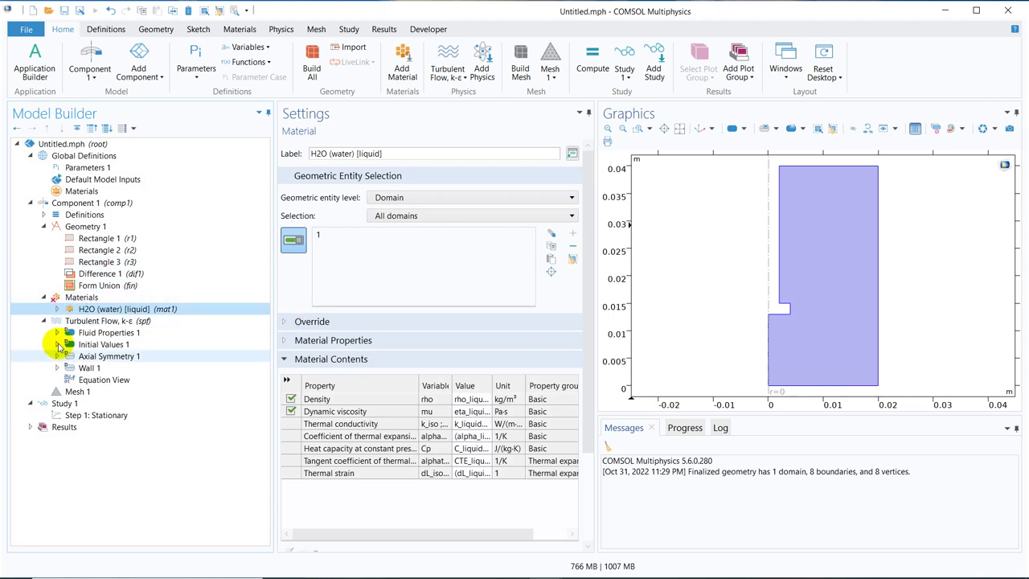
pyautogui.click(94, 320)
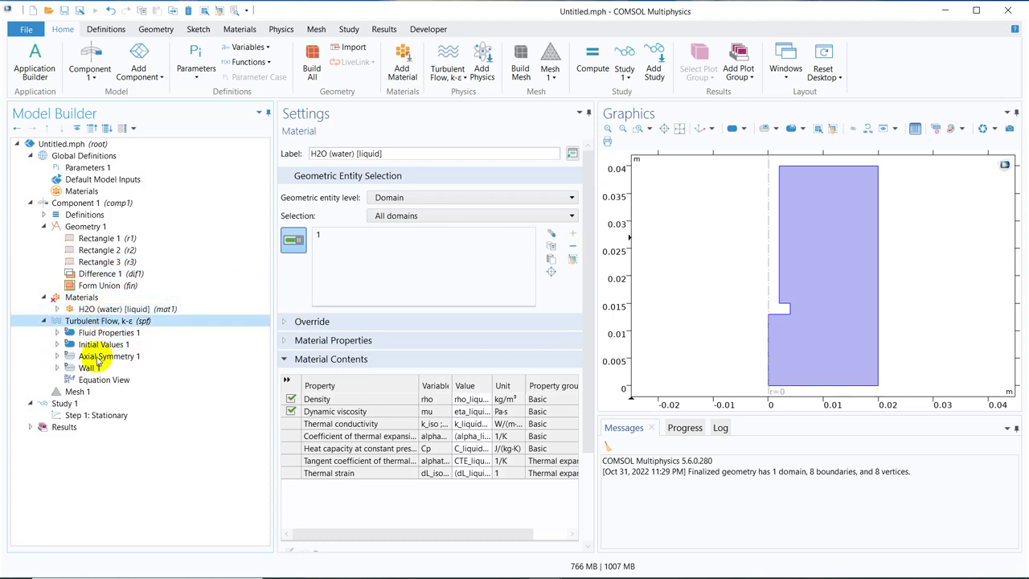
# - Add Wall 2 on the left inner boundary as a sliding wall with tangential velocity 0
pyautogui.rightClick(119, 320)
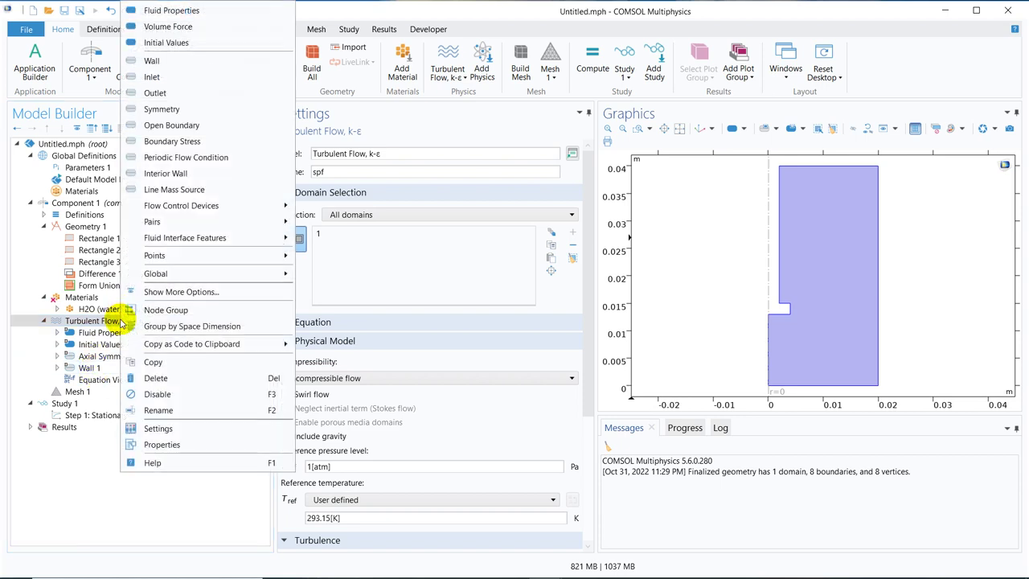
pyautogui.click(183, 64)
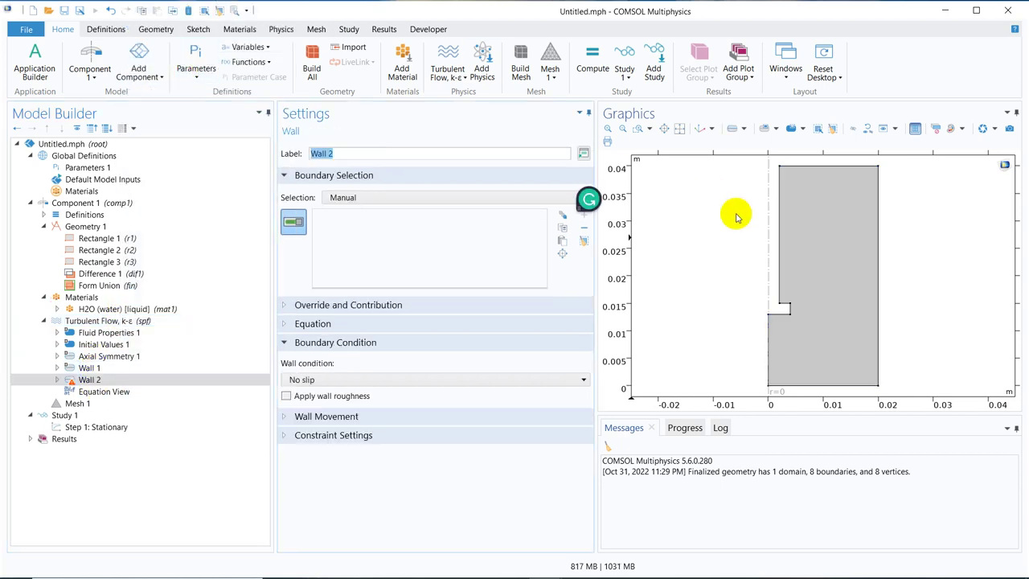
pyautogui.click(778, 214)
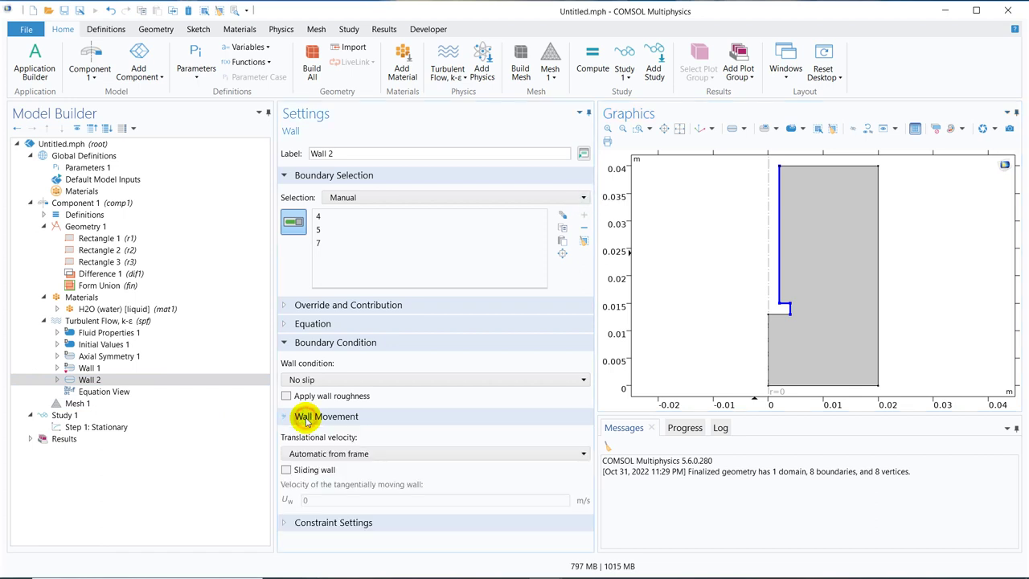
pyautogui.click(306, 416)
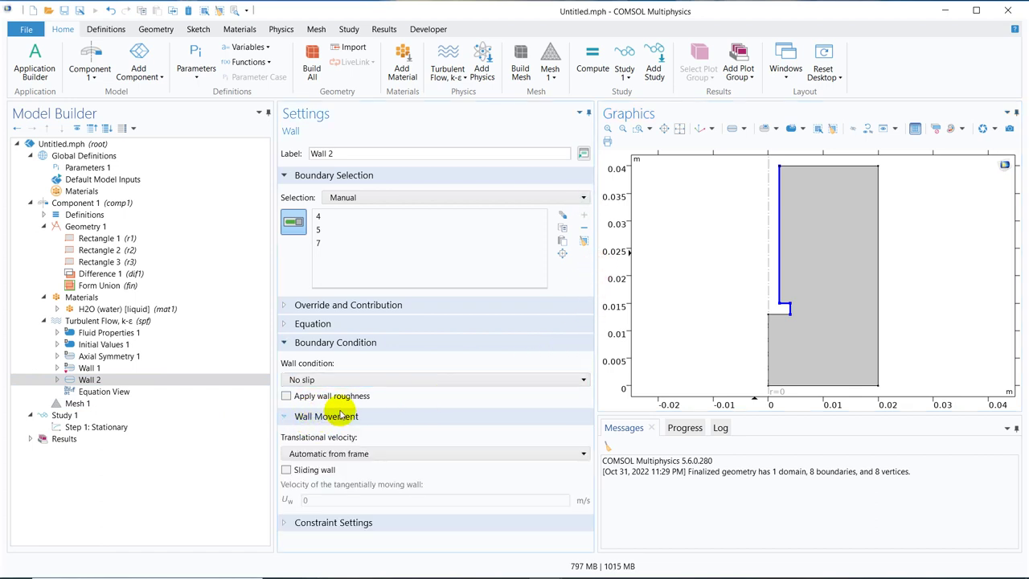
pyautogui.click(286, 470)
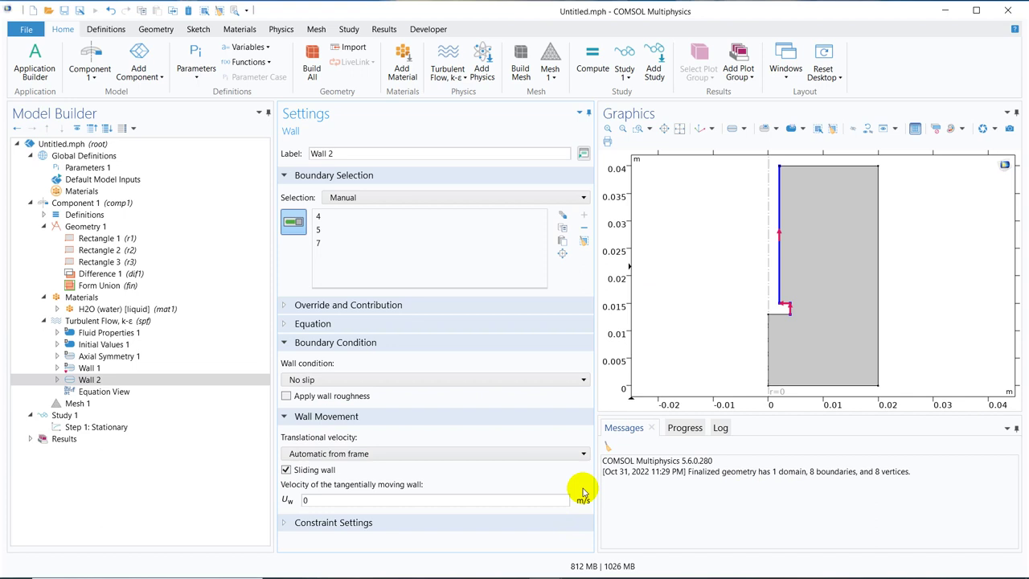
pyautogui.click(317, 472)
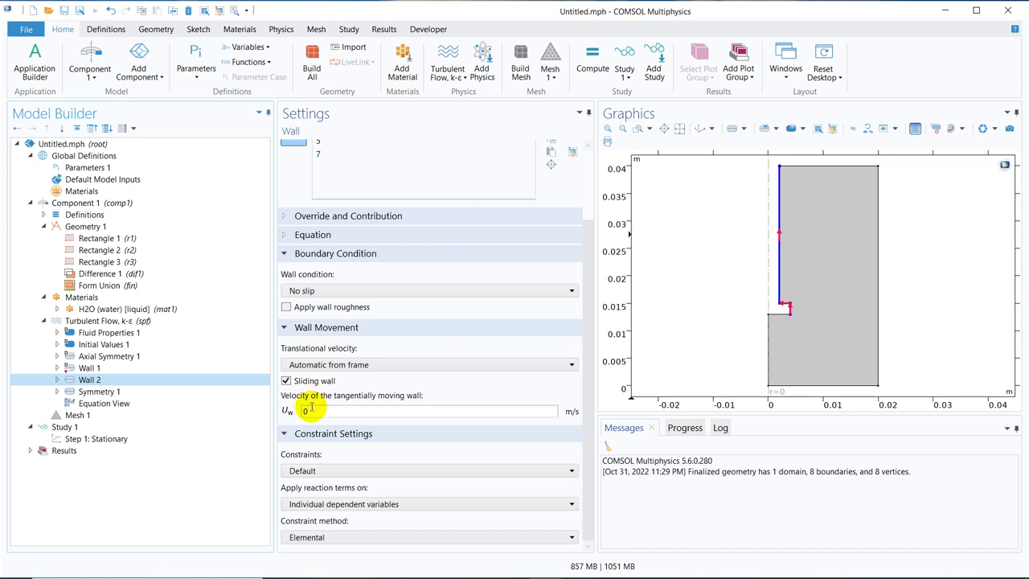
pyautogui.click(312, 411)
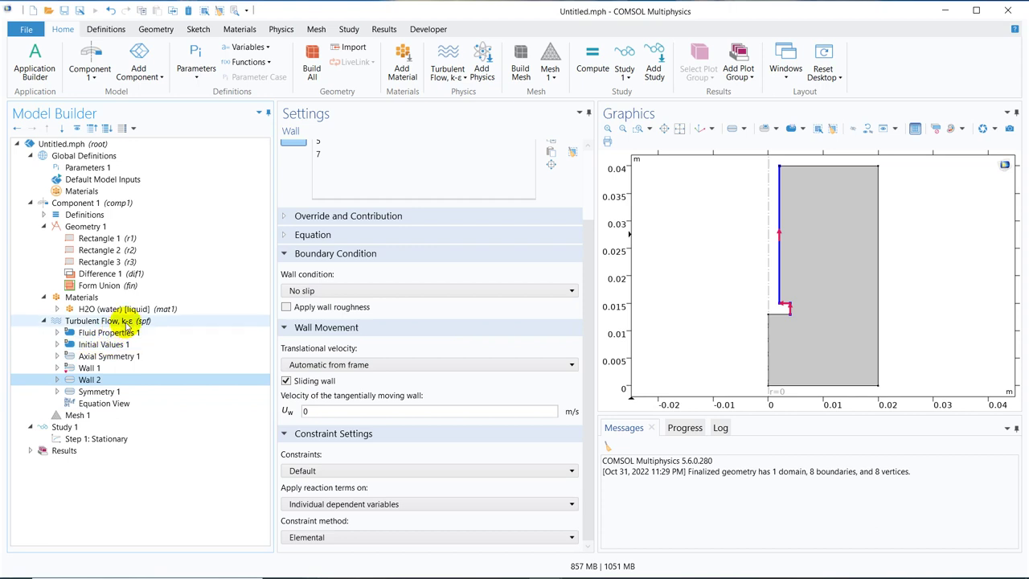
# - Enable Swirl flow in the Turbulent Flow, k-ε physical model and return to Wall 2
pyautogui.click(125, 322)
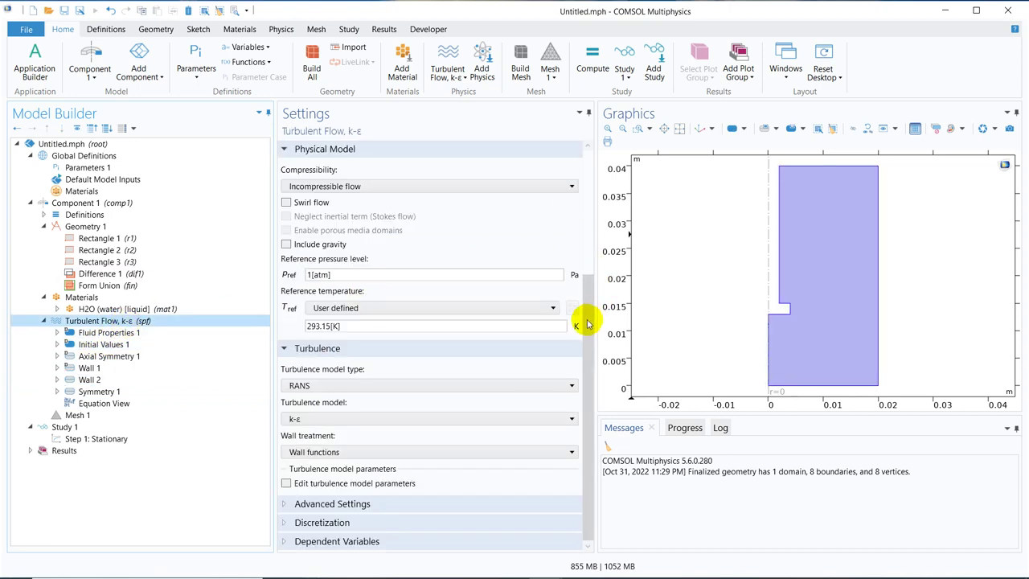
pyautogui.moveTo(587, 323); pyautogui.dragTo(588, 249)
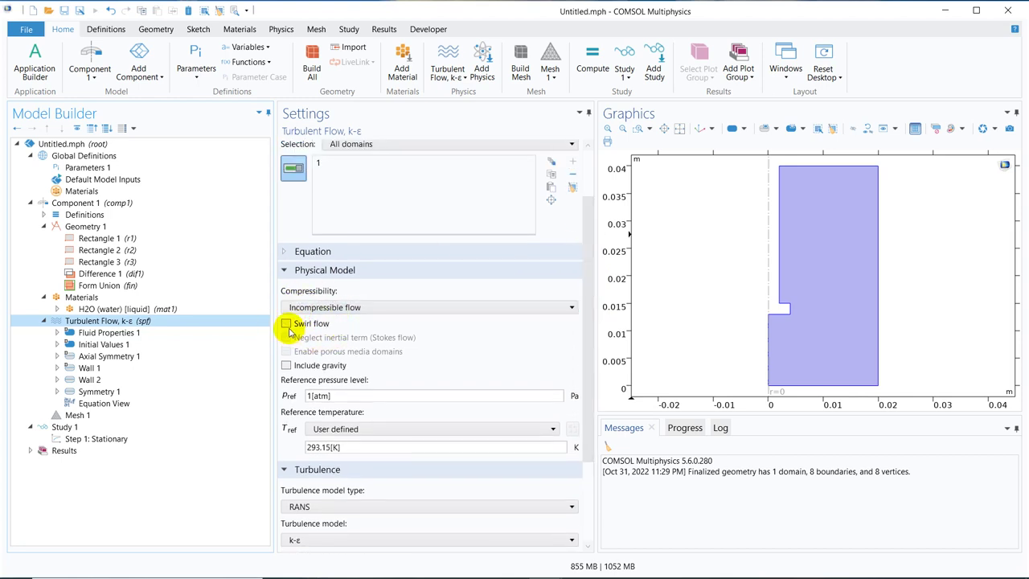
pyautogui.click(286, 324)
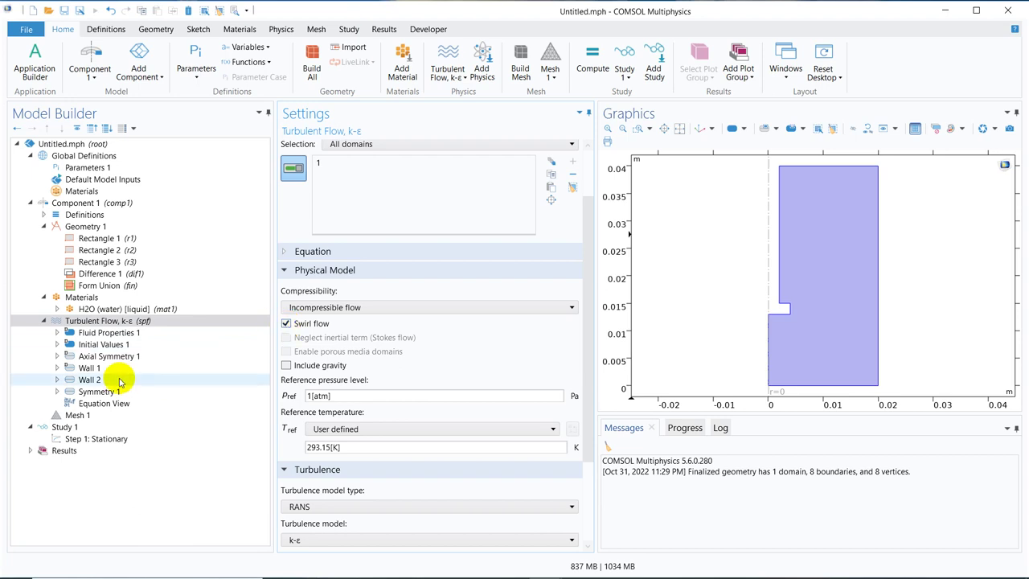
pyautogui.click(89, 379)
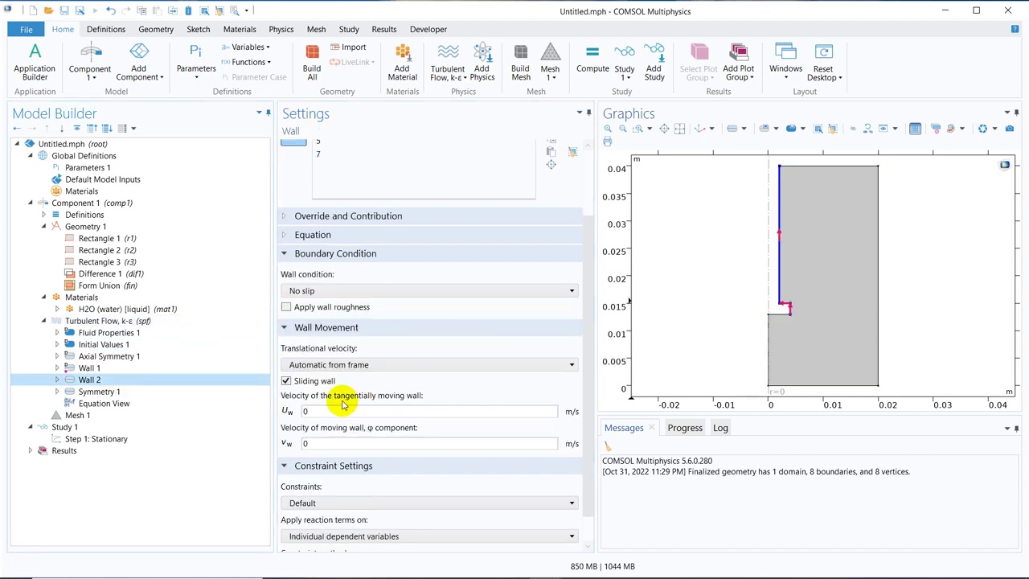
pyautogui.moveTo(588, 301); pyautogui.dragTo(588, 332)
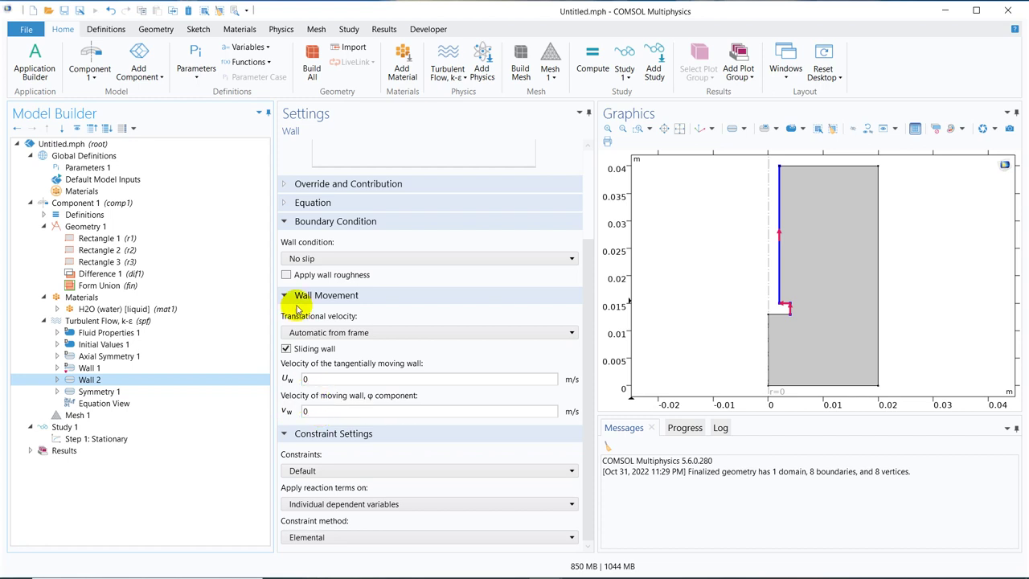
# - Add parameter omega with expression 0.50[rad/s] to Parameters 1
pyautogui.click(111, 167)
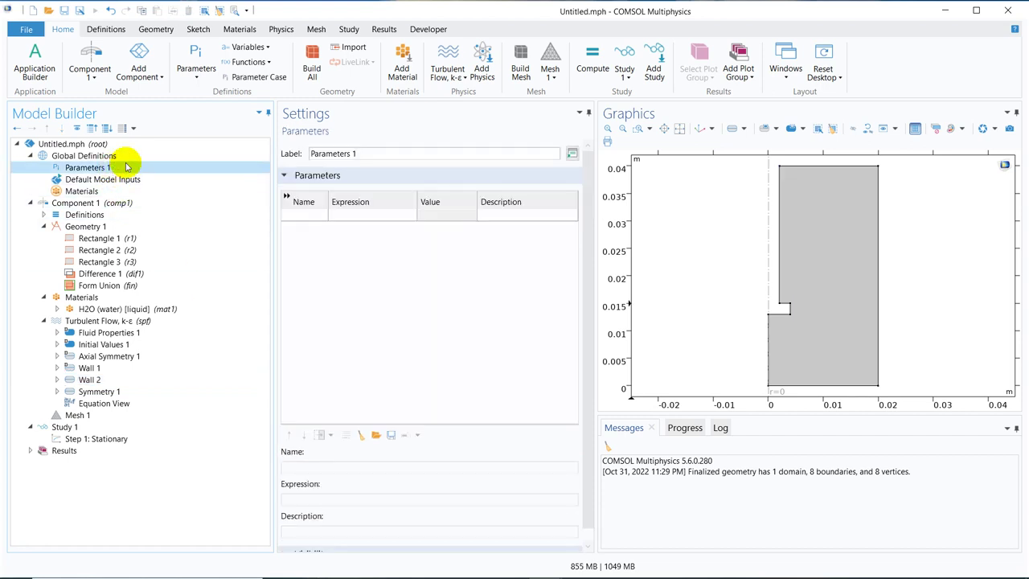
pyautogui.click(313, 215)
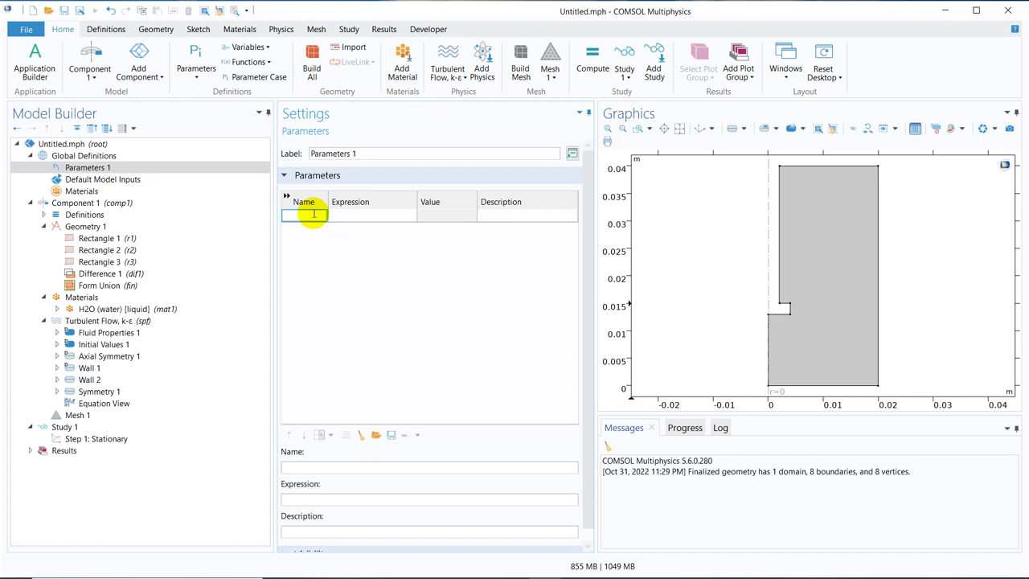
pyautogui.write('omega')
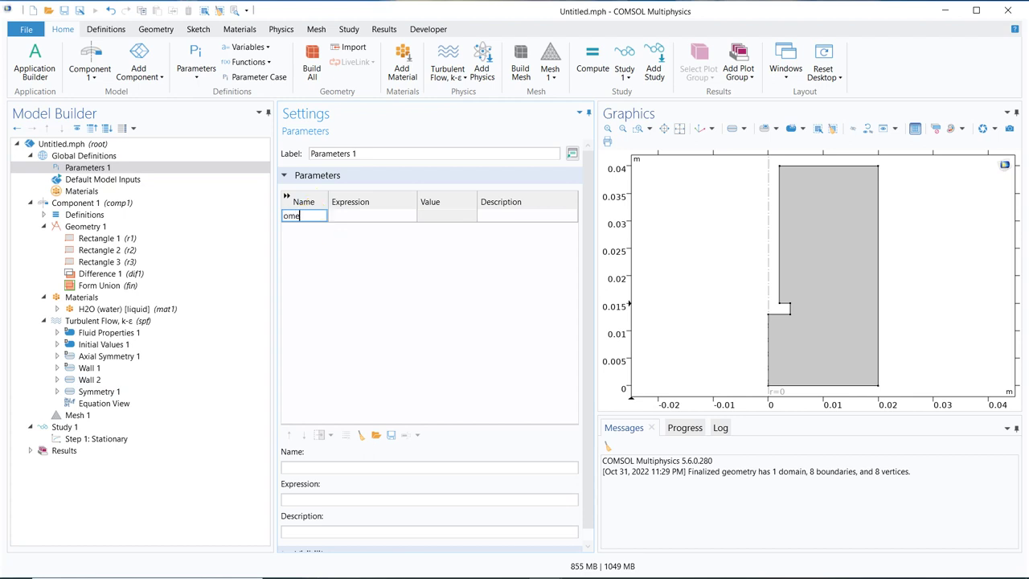
pyautogui.click(367, 215)
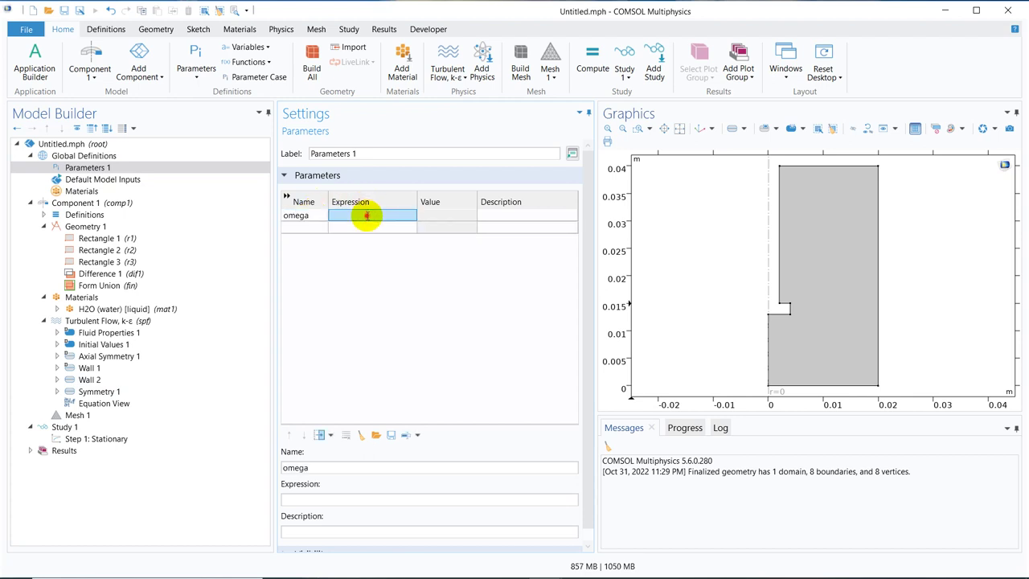
pyautogui.write('0')
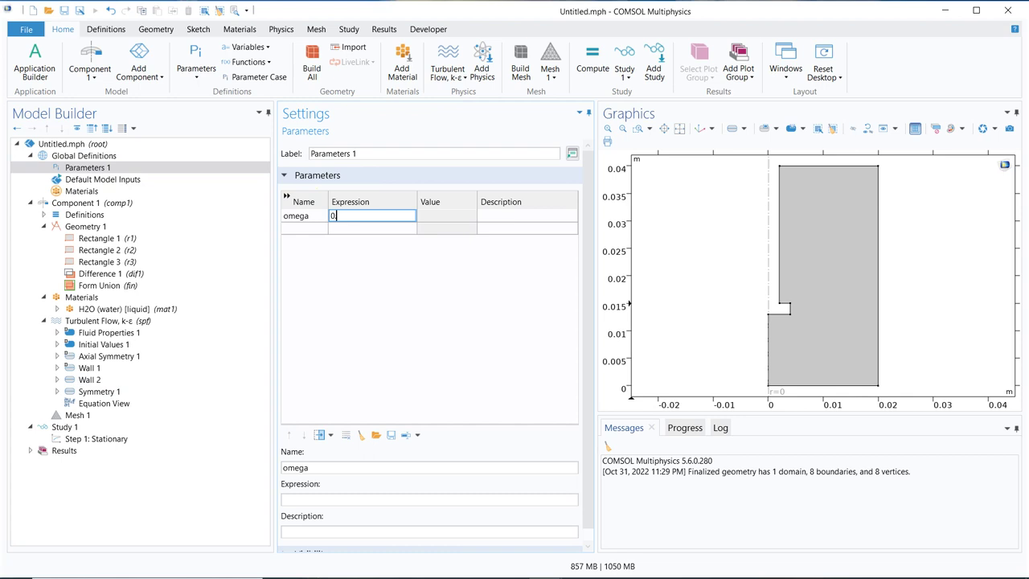
pyautogui.write('.50[rad/s]')
pyautogui.press('Return')
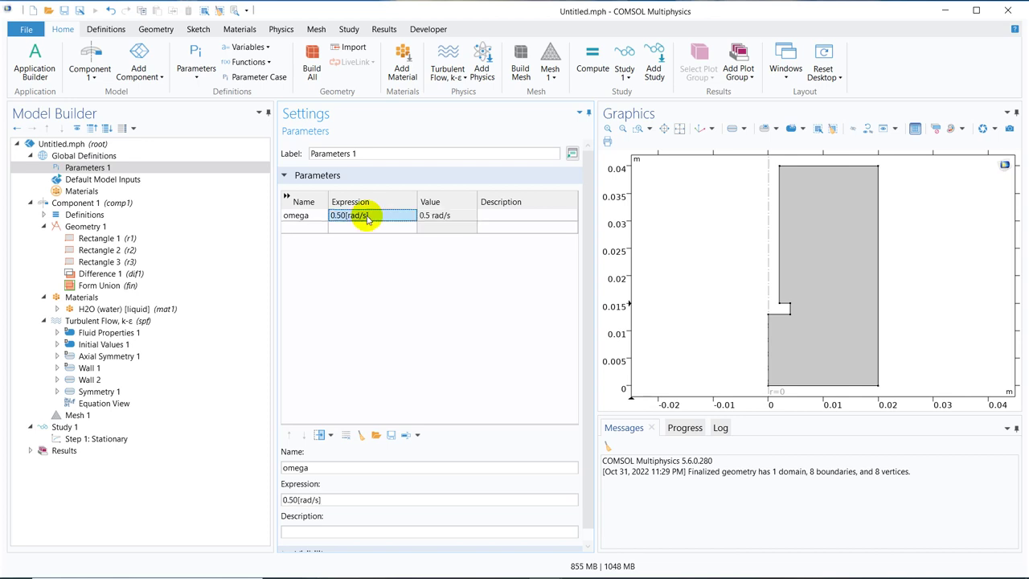
pyautogui.click(129, 383)
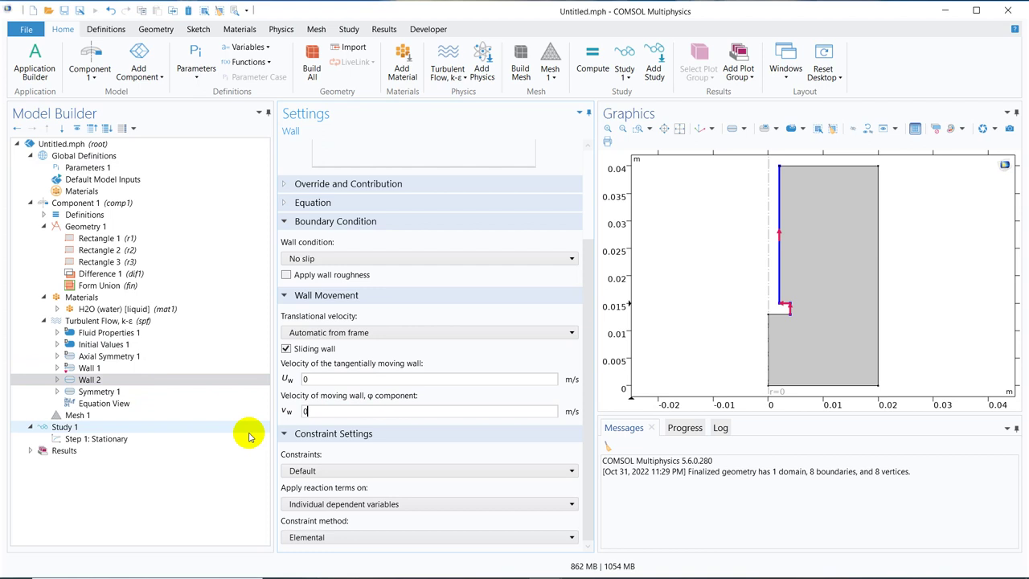
# - Set Wall 2's swirl velocity vw to omega*r and review Wall 1 and Symmetry 1
pyautogui.write('omega*r')
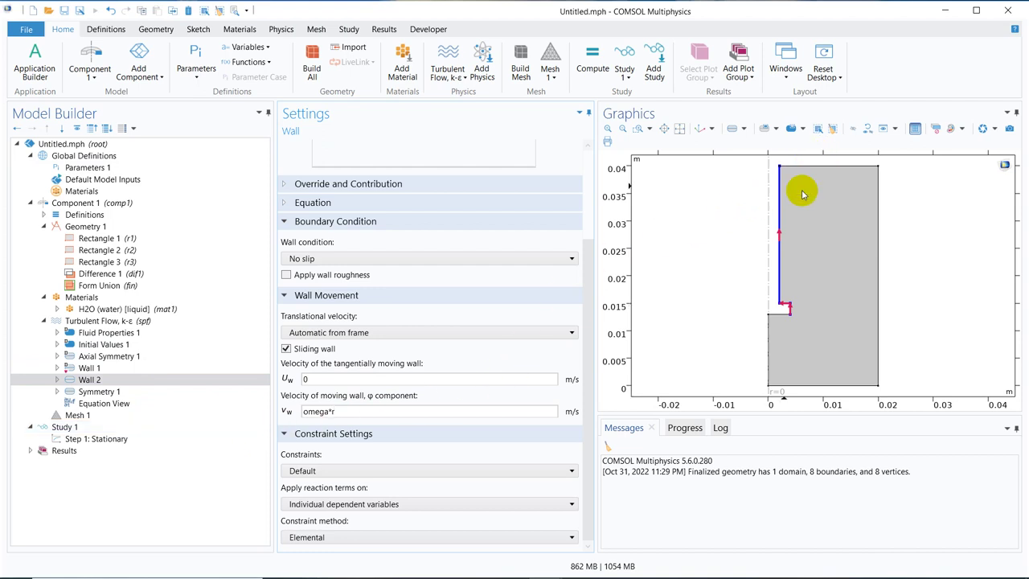
pyautogui.click(128, 369)
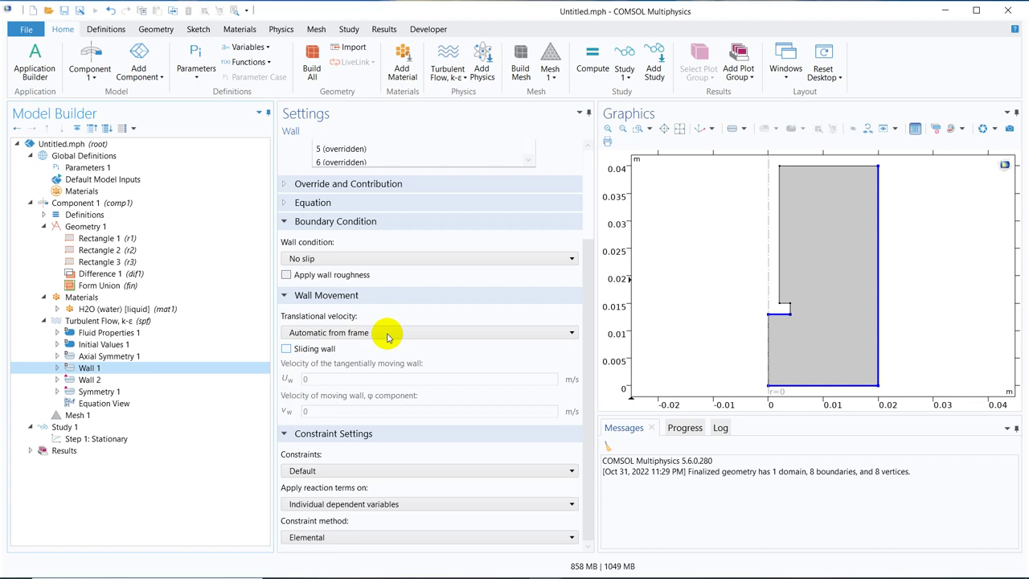
pyautogui.click(130, 392)
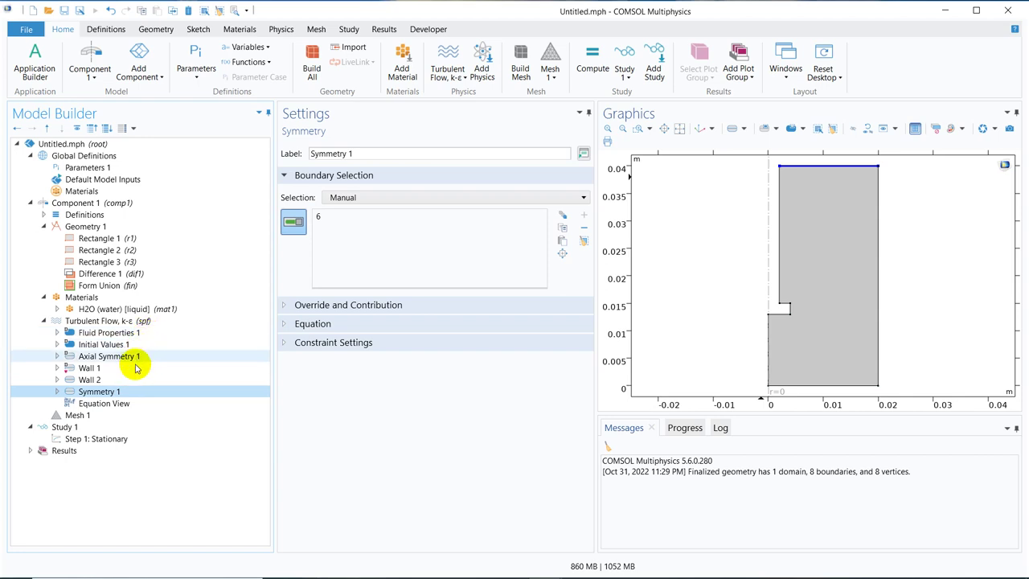
# - Add a Pressure Point Constraint at the vessel's top-right corner point 8
pyautogui.click(146, 322)
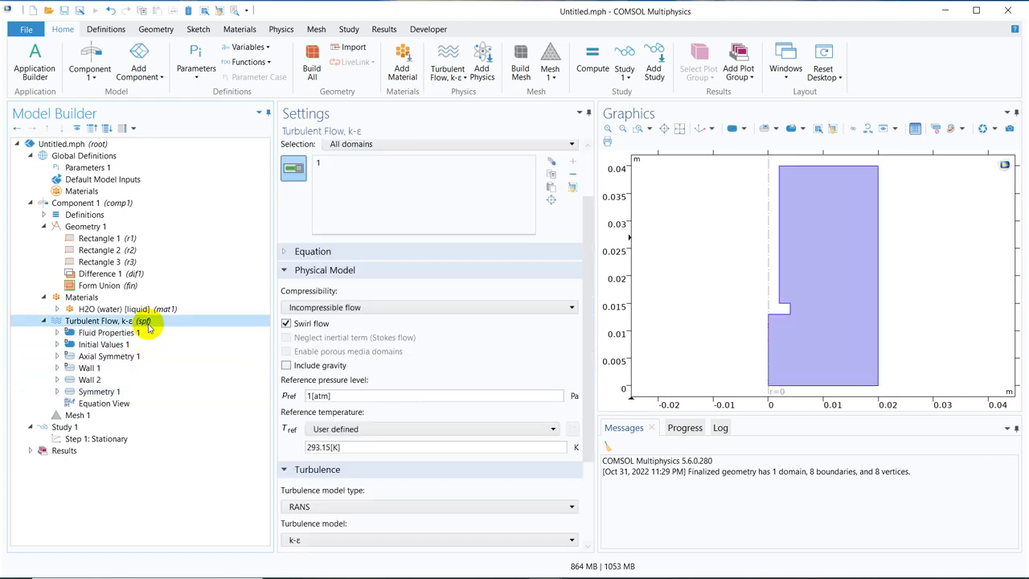
pyautogui.rightClick(148, 325)
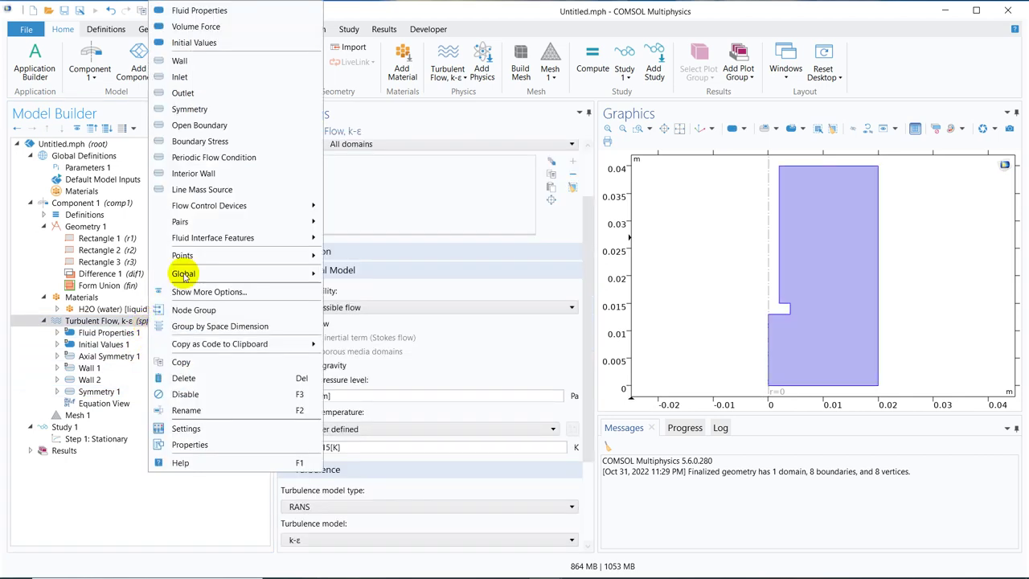
pyautogui.moveTo(214, 257)
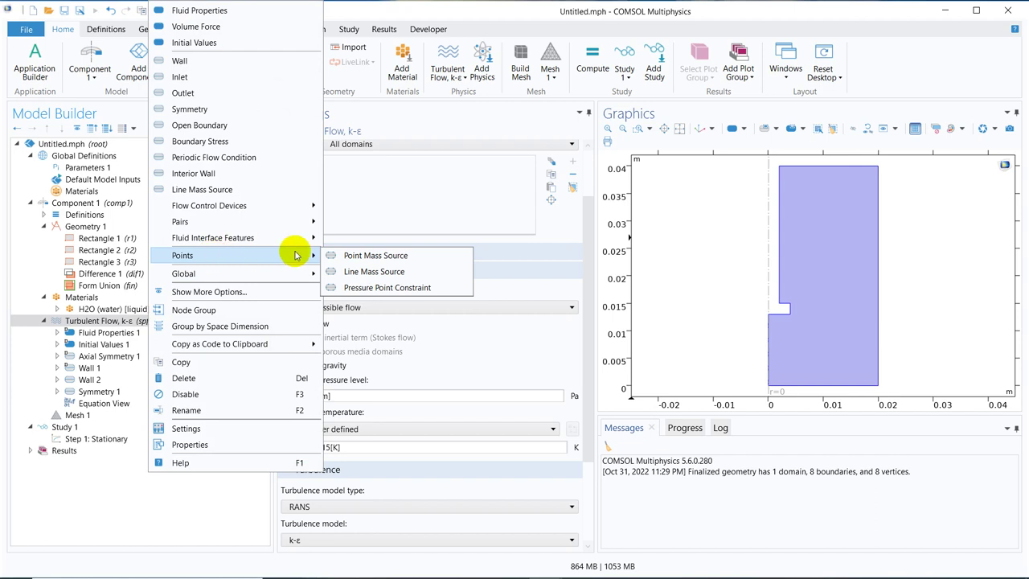
pyautogui.click(402, 287)
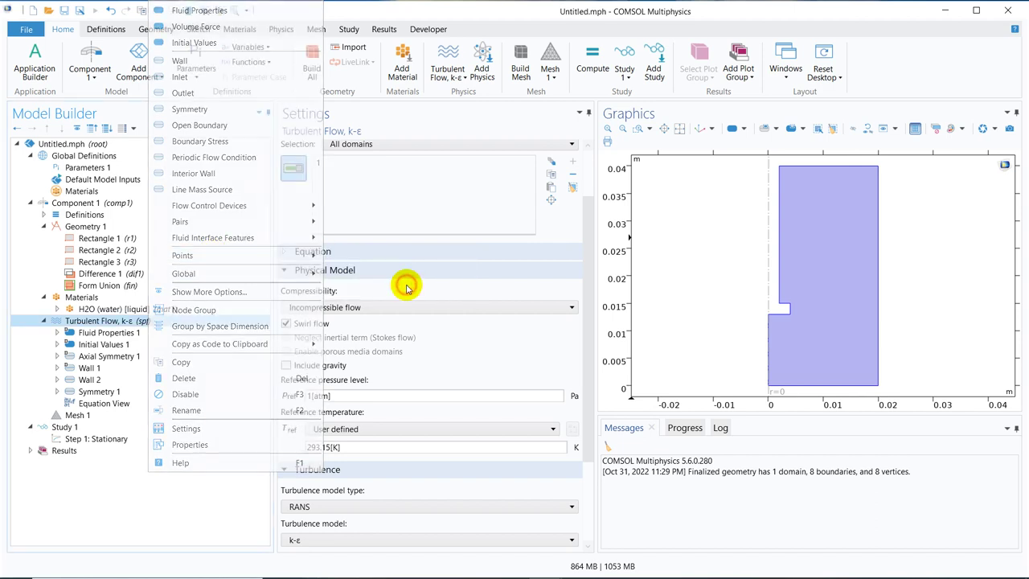
pyautogui.click(878, 167)
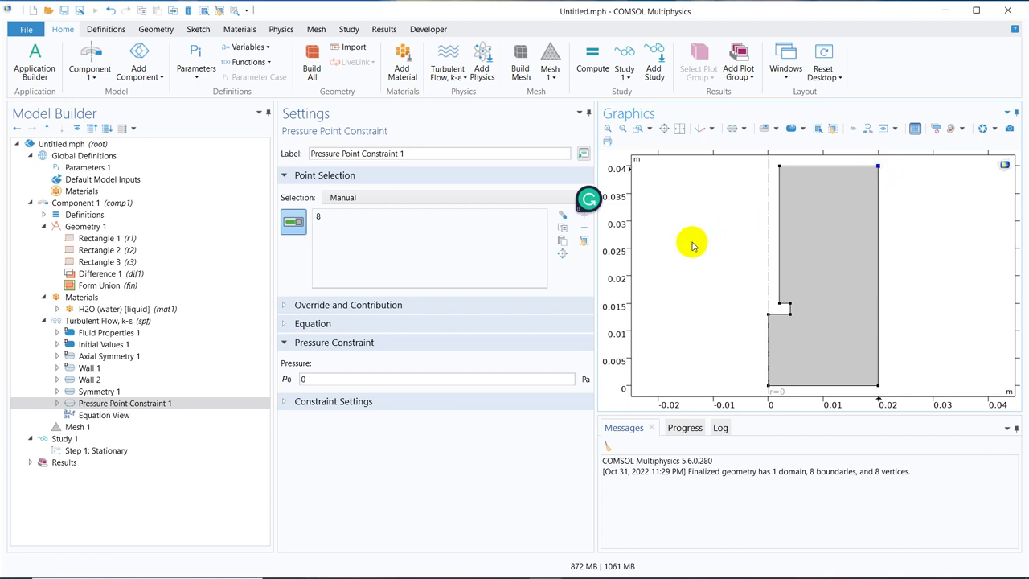
pyautogui.click(147, 402)
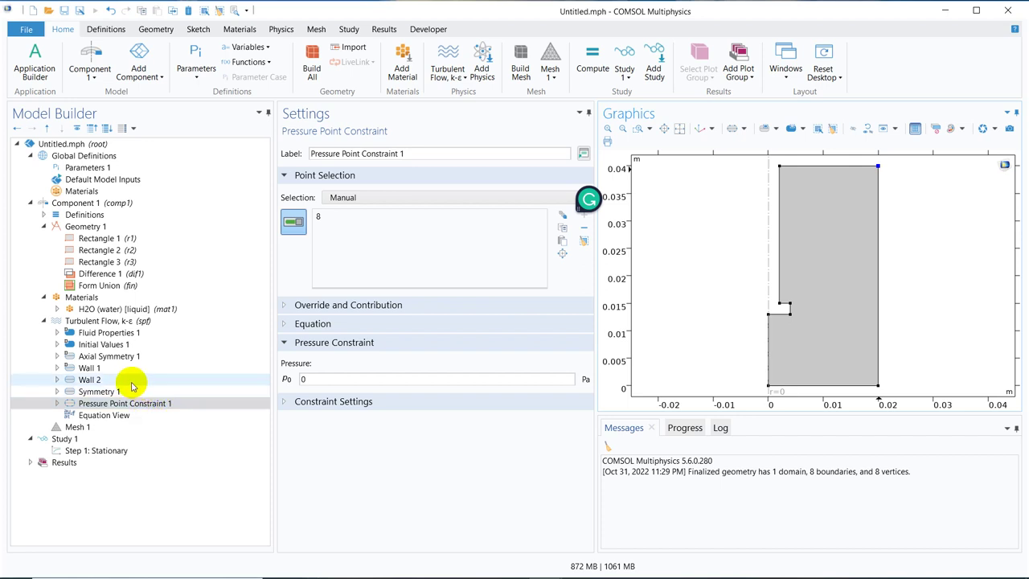
# - Build Mesh 1 (5596 domain, 256 boundary elements) and start computing the Stationary study
pyautogui.click(131, 382)
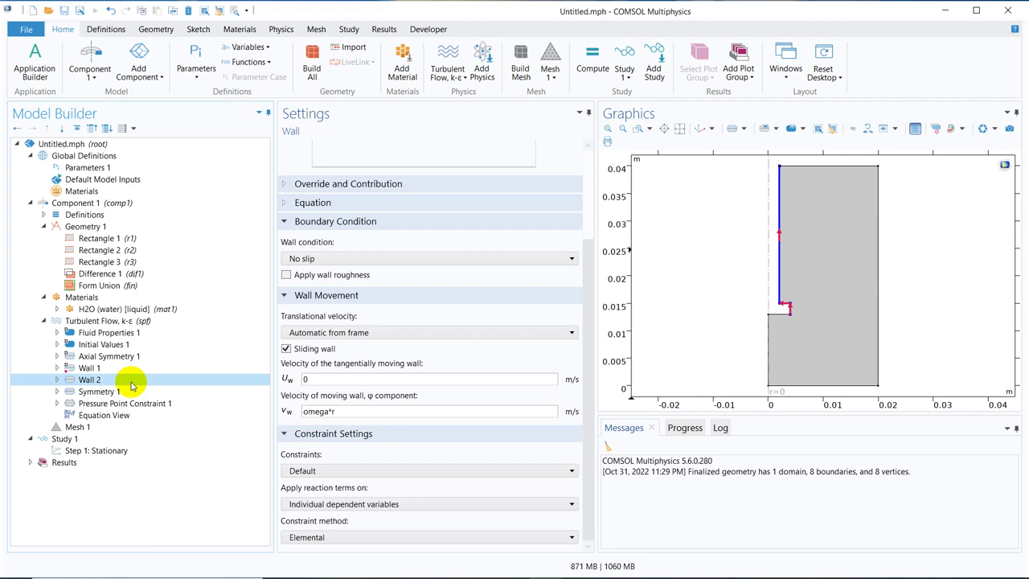
pyautogui.click(102, 428)
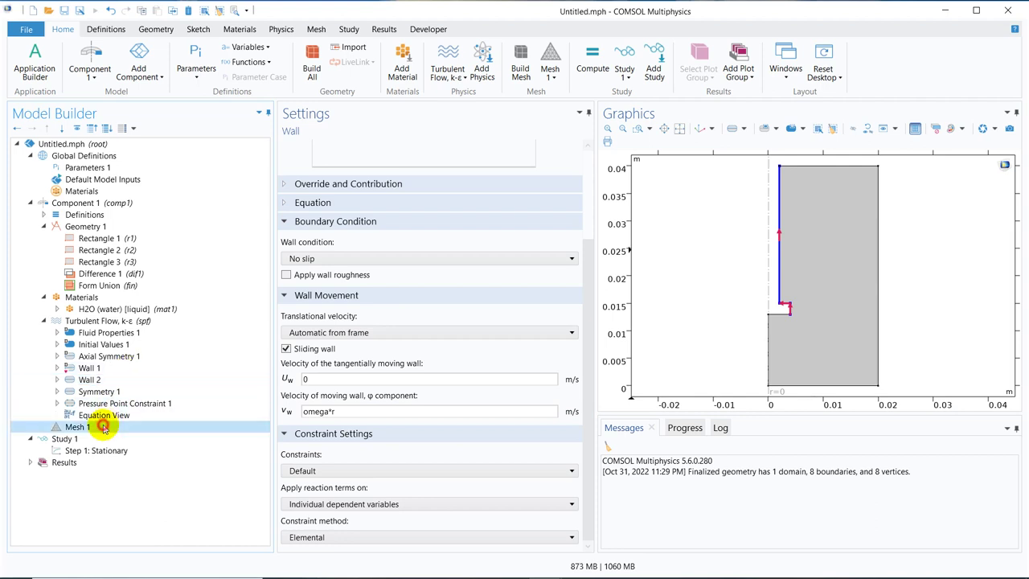
pyautogui.click(309, 144)
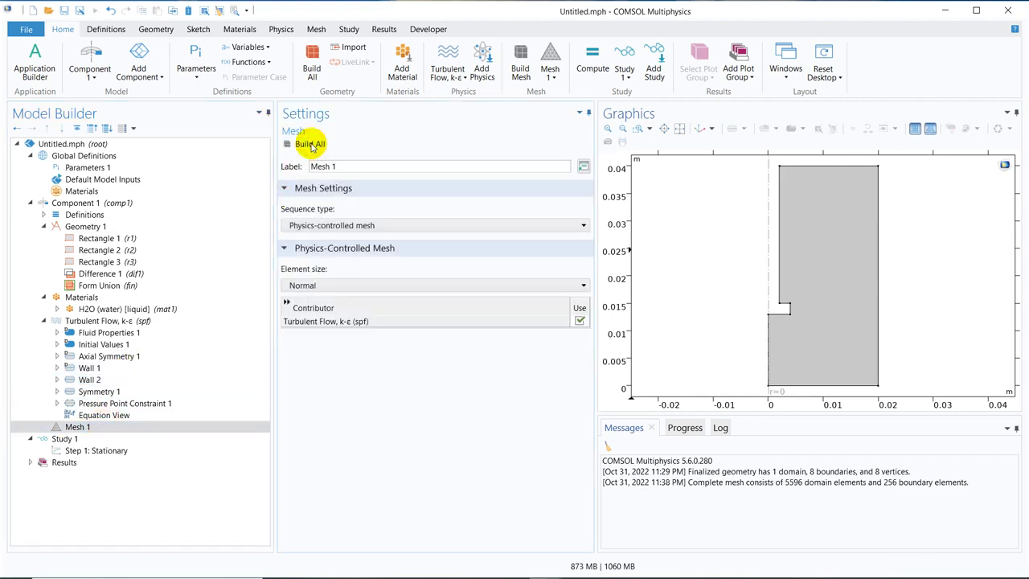
pyautogui.click(89, 451)
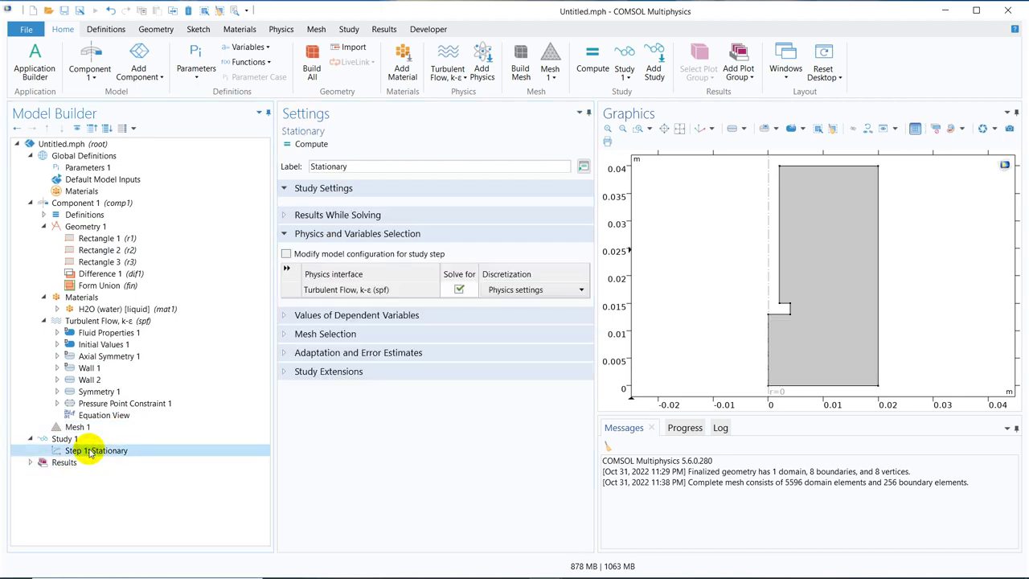
pyautogui.click(308, 145)
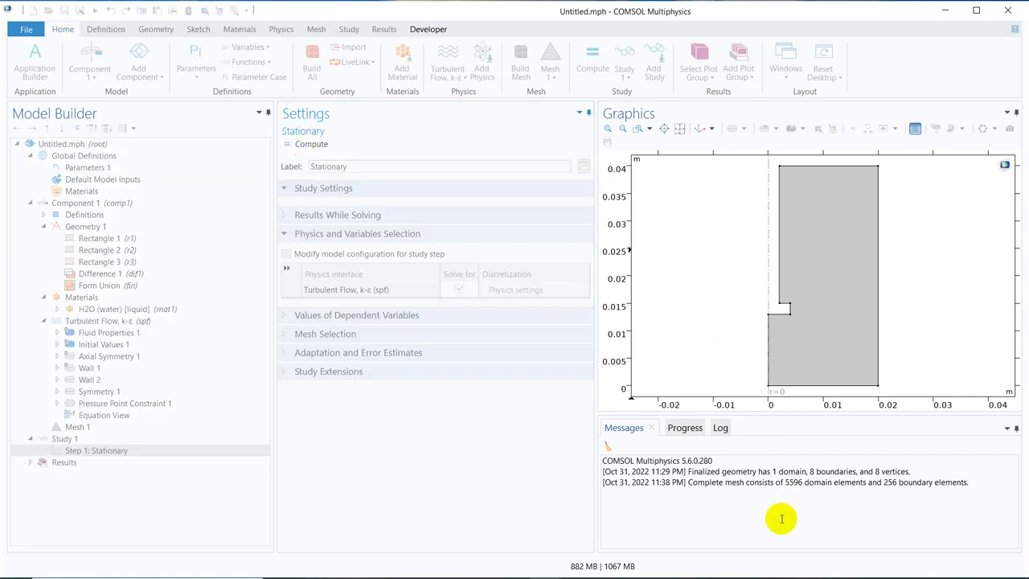
# - Watch the solver log until the stationary solve finishes in 44 s and the Velocity (spf) plot appears
pyautogui.click(719, 428)
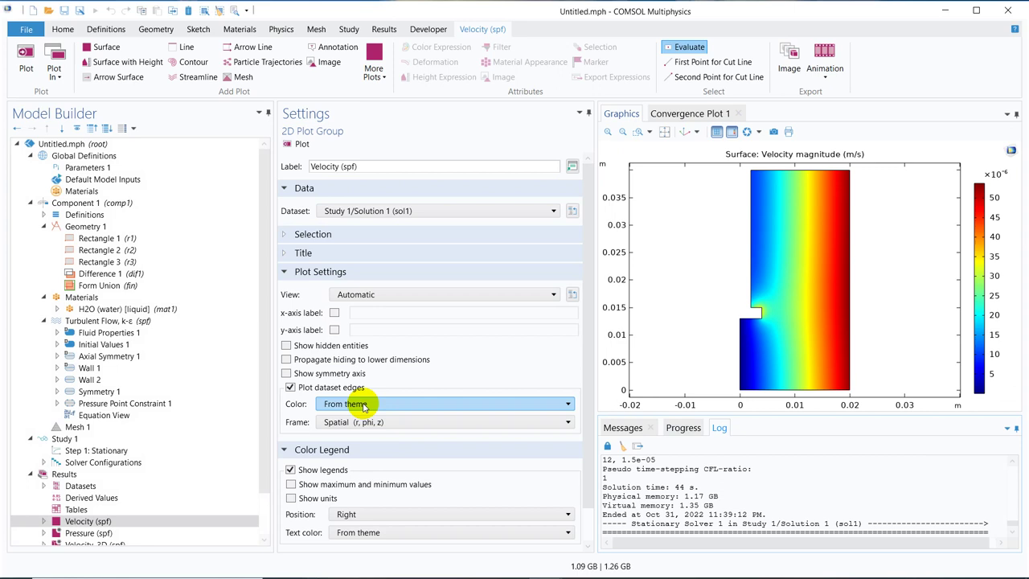
pyautogui.moveTo(262, 249); pyautogui.dragTo(266, 313)
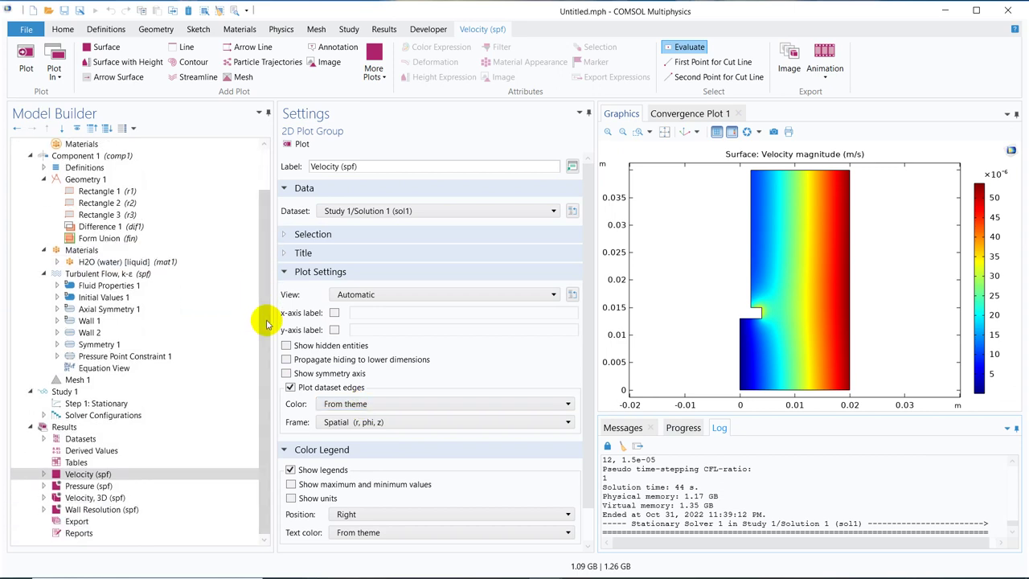
pyautogui.click(45, 475)
pyautogui.click(44, 475)
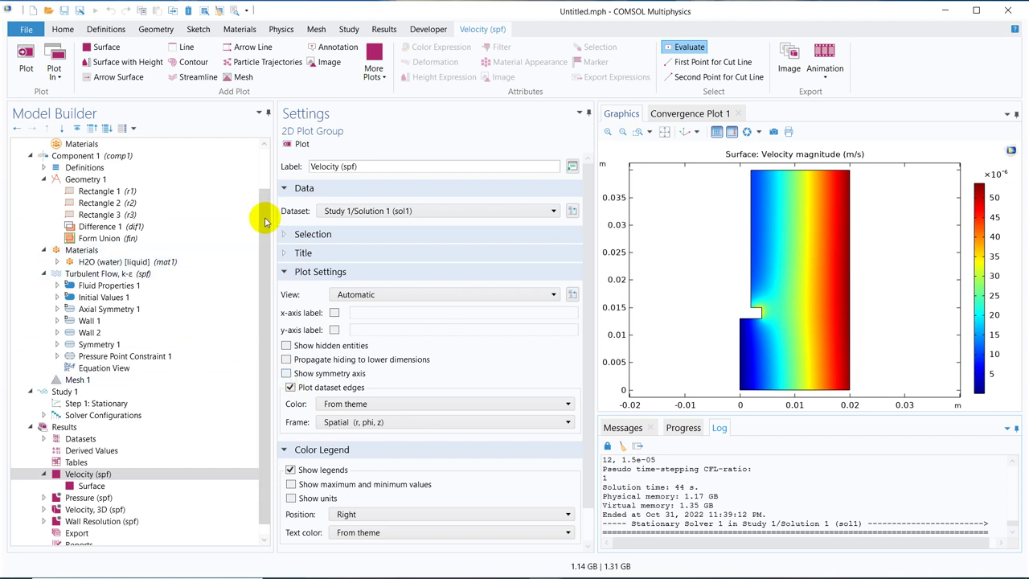
pyautogui.moveTo(265, 221); pyautogui.dragTo(264, 276)
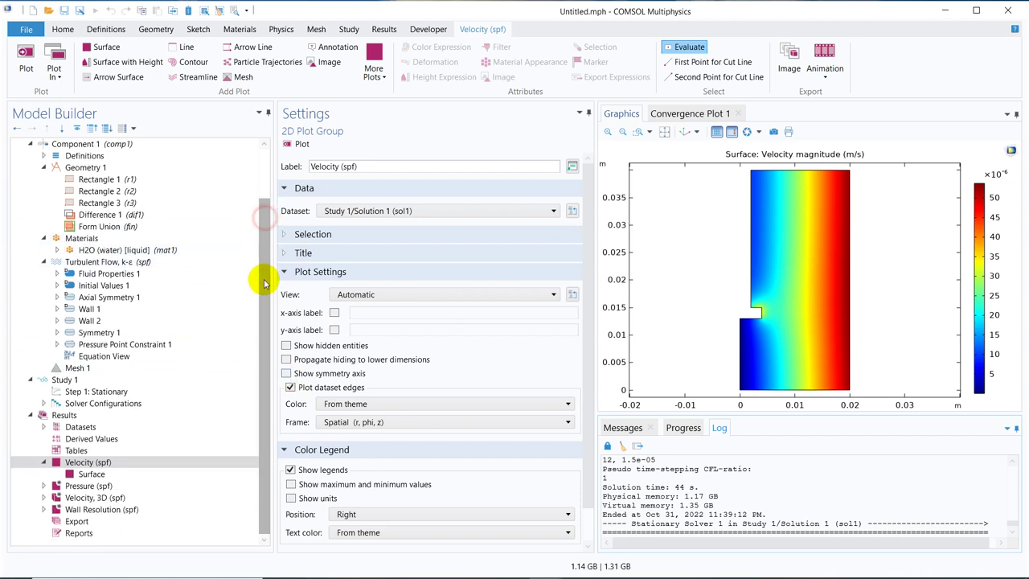
pyautogui.rightClick(118, 469)
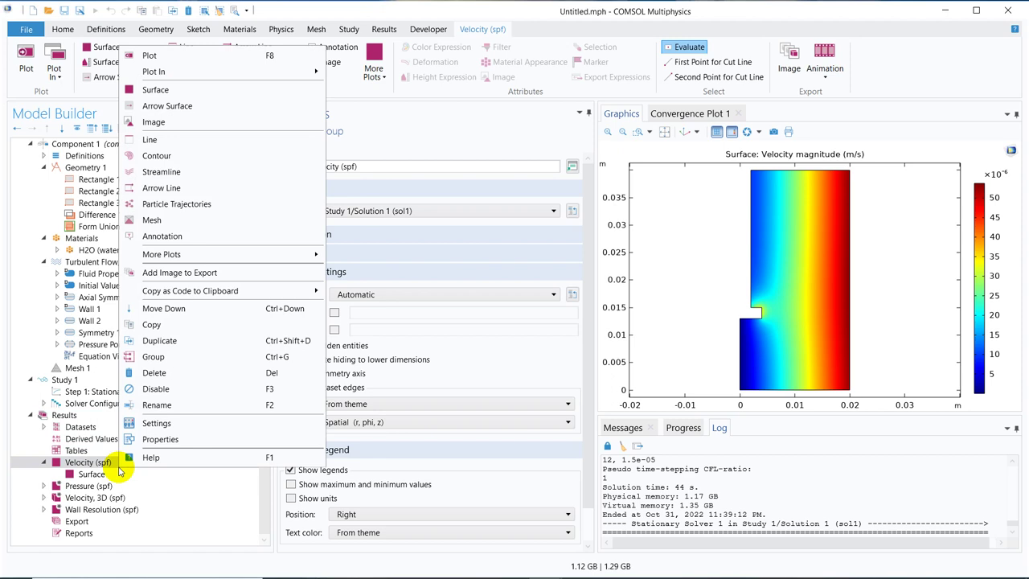
pyautogui.click(192, 176)
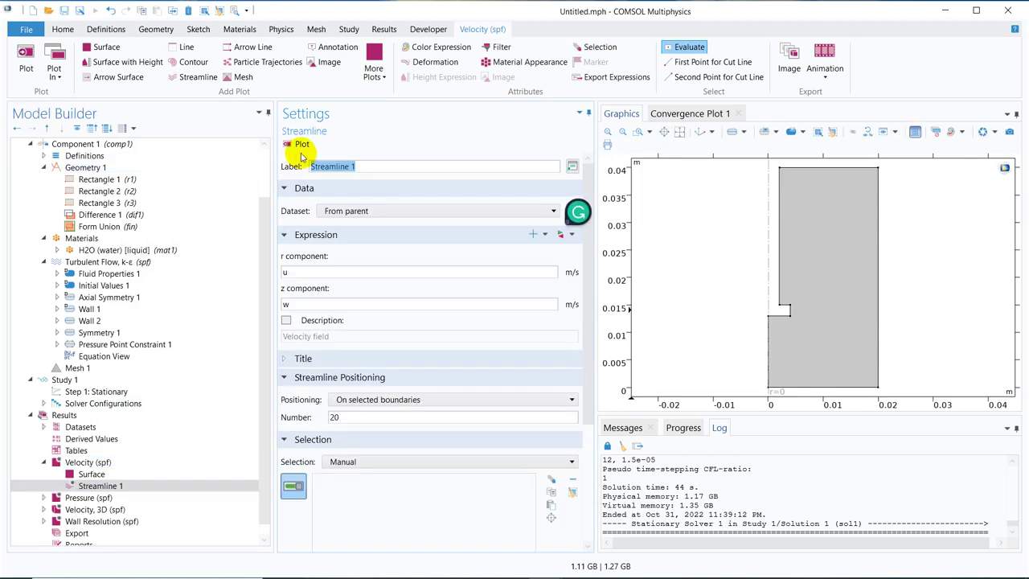
pyautogui.click(301, 147)
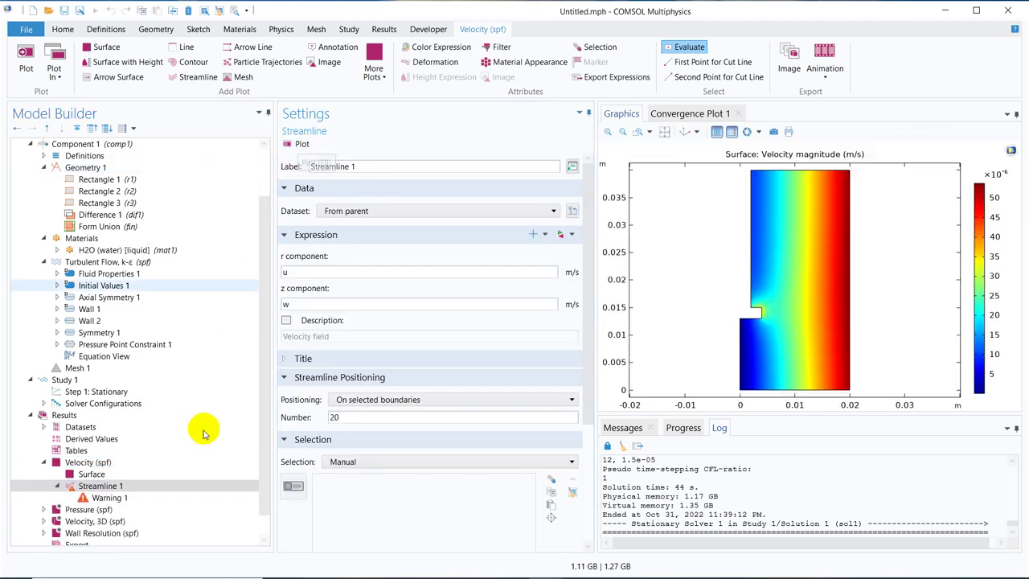
pyautogui.click(129, 487)
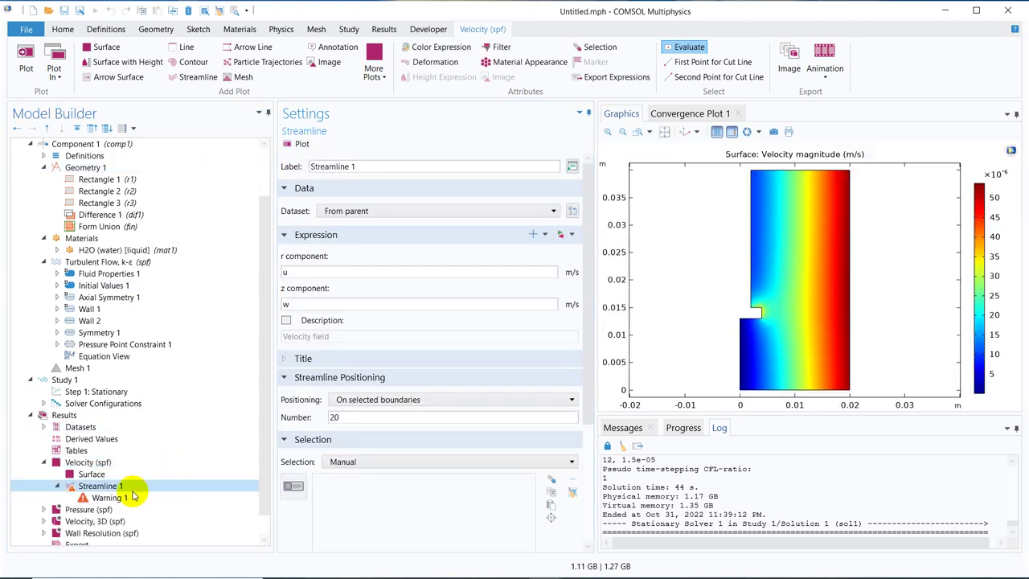
pyautogui.click(572, 234)
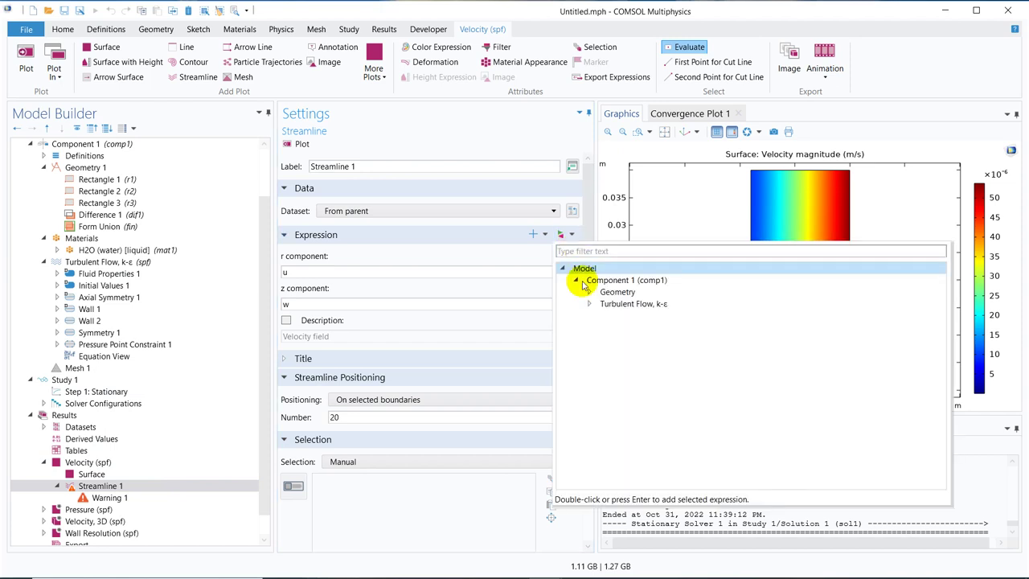
pyautogui.click(165, 500)
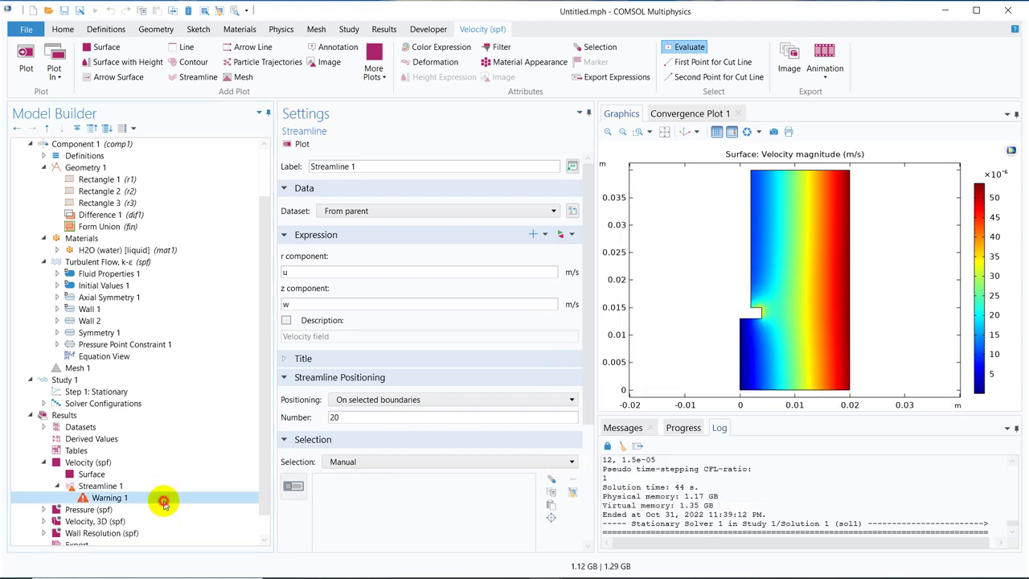
pyautogui.click(135, 487)
pyautogui.rightClick(135, 487)
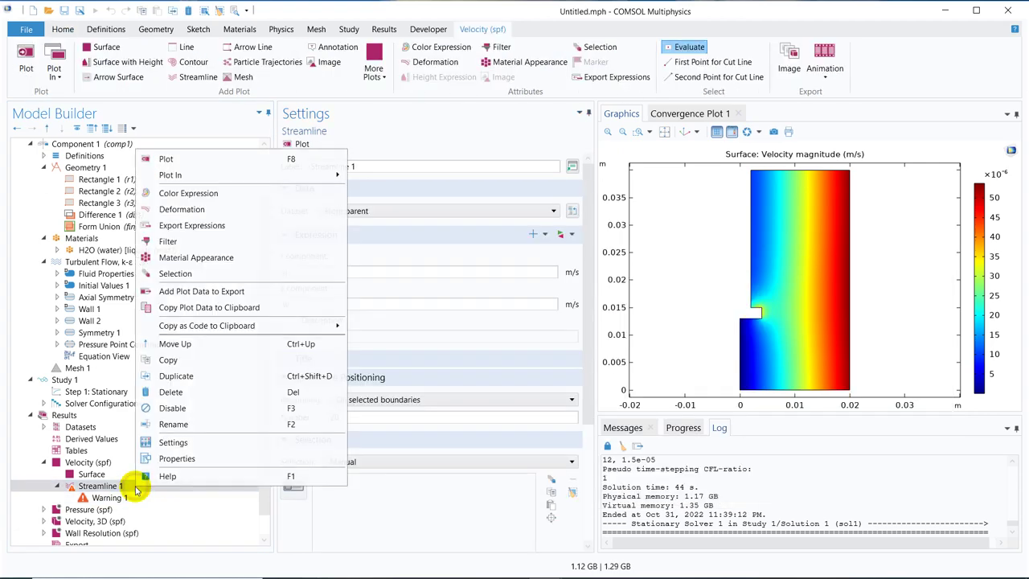
pyautogui.click(206, 393)
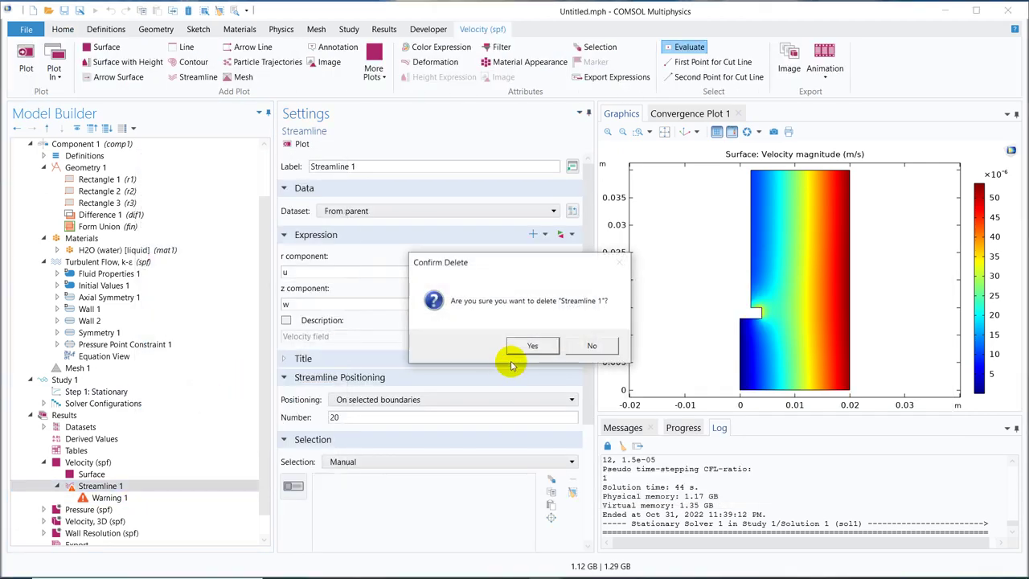
pyautogui.click(527, 344)
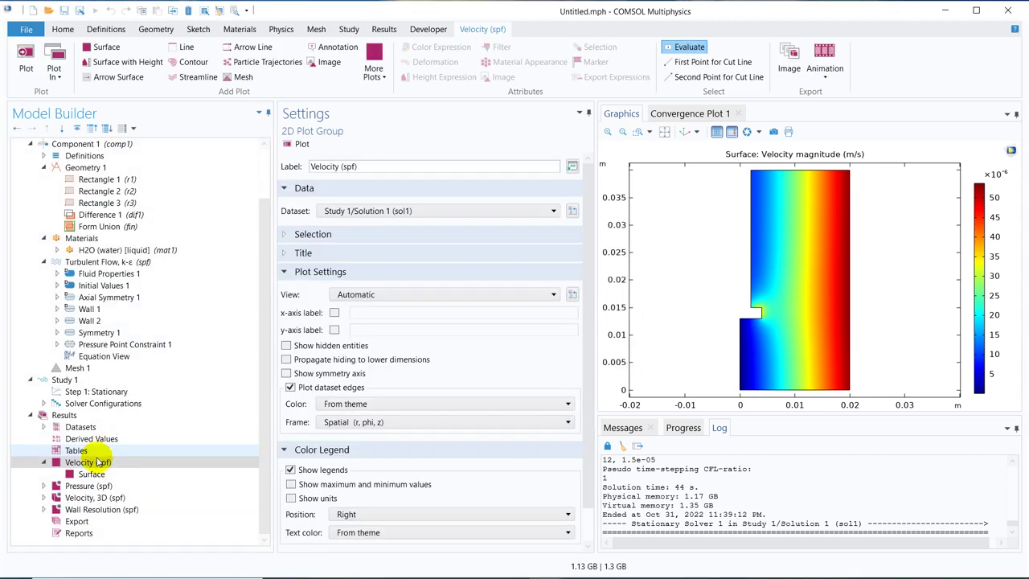
# - Add an Arrow Surface to the 2D Velocity (spf) plot and plot the velocity arrows
pyautogui.rightClick(98, 464)
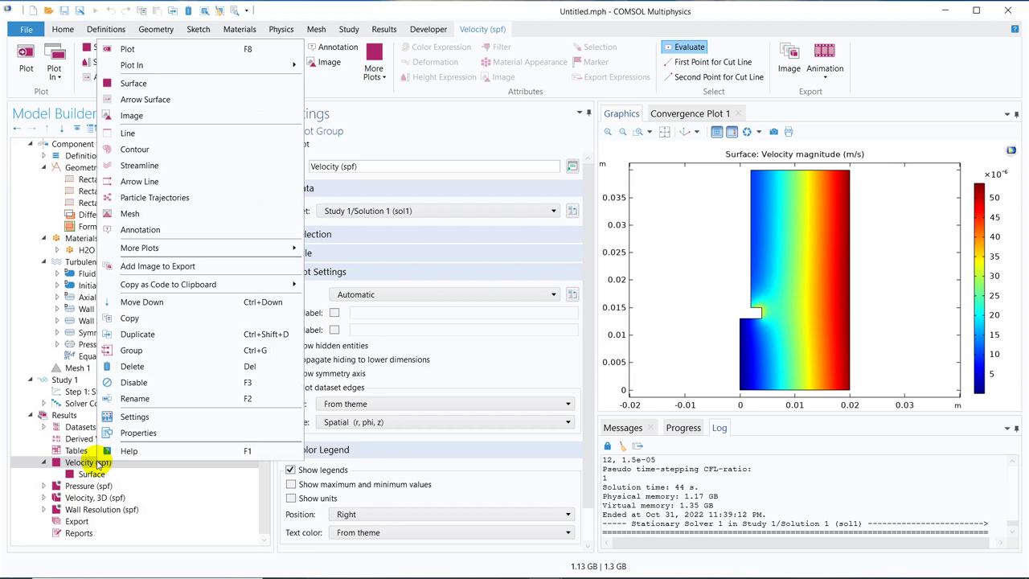
pyautogui.click(195, 96)
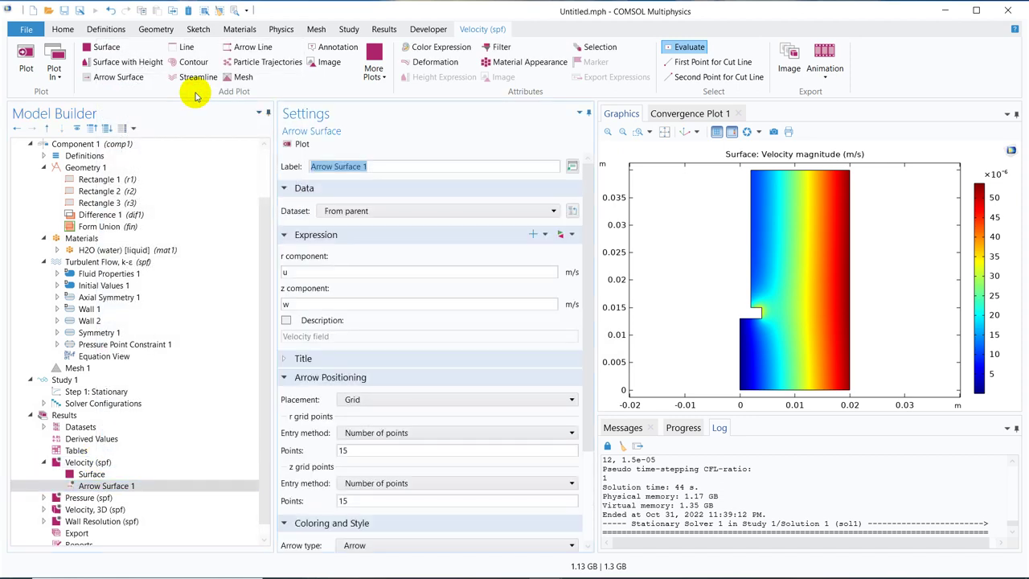
pyautogui.click(295, 144)
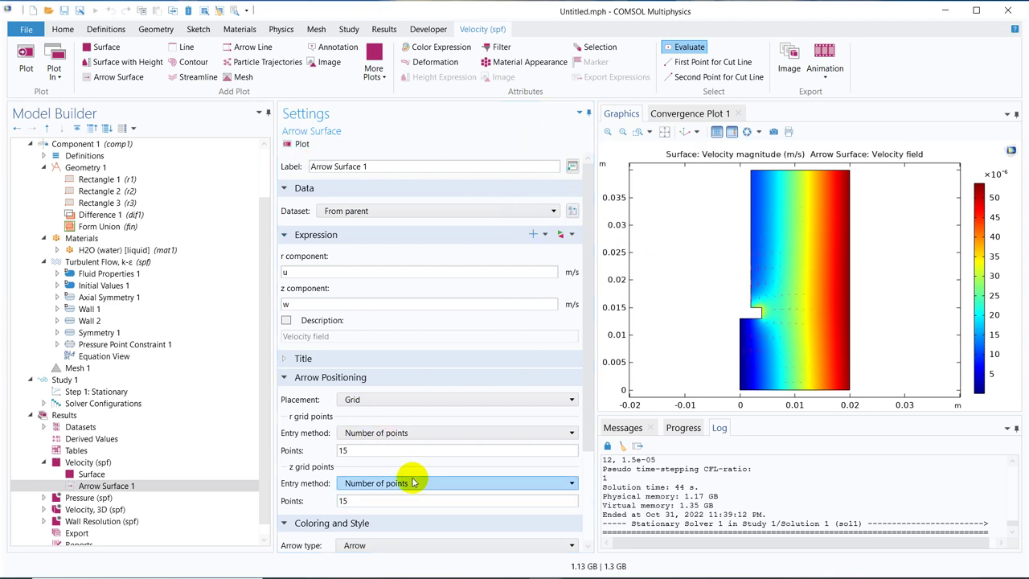
# - Zoom-box in on the flow around the step, then display the Velocity, 3D plot
pyautogui.click(641, 131)
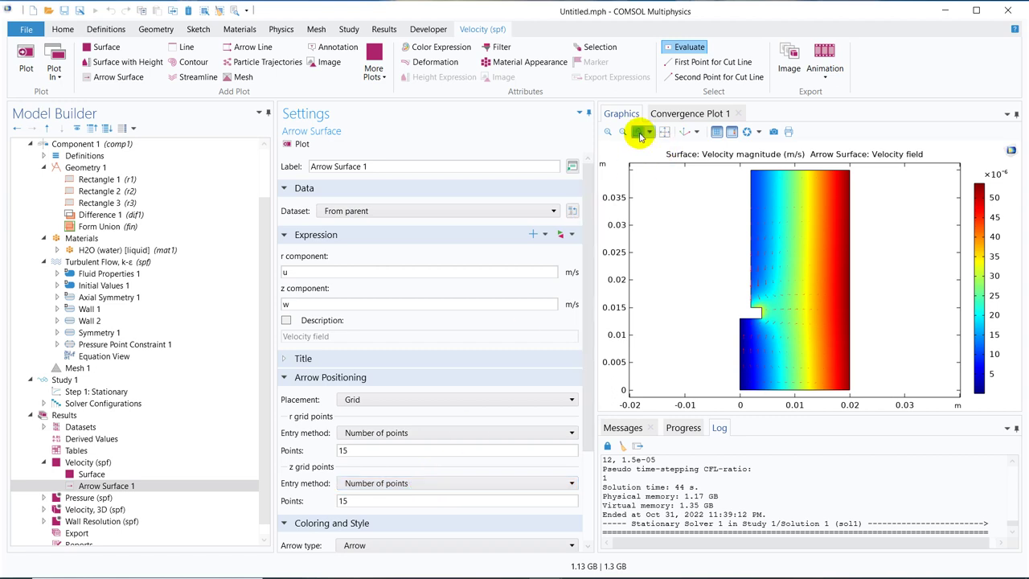
pyautogui.moveTo(744, 250); pyautogui.dragTo(819, 339)
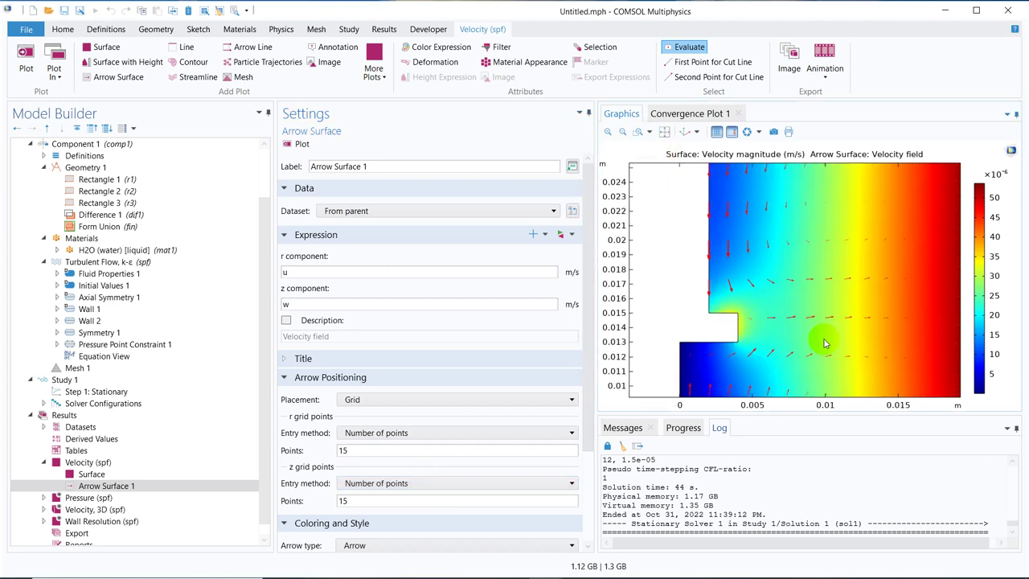
pyautogui.click(752, 247)
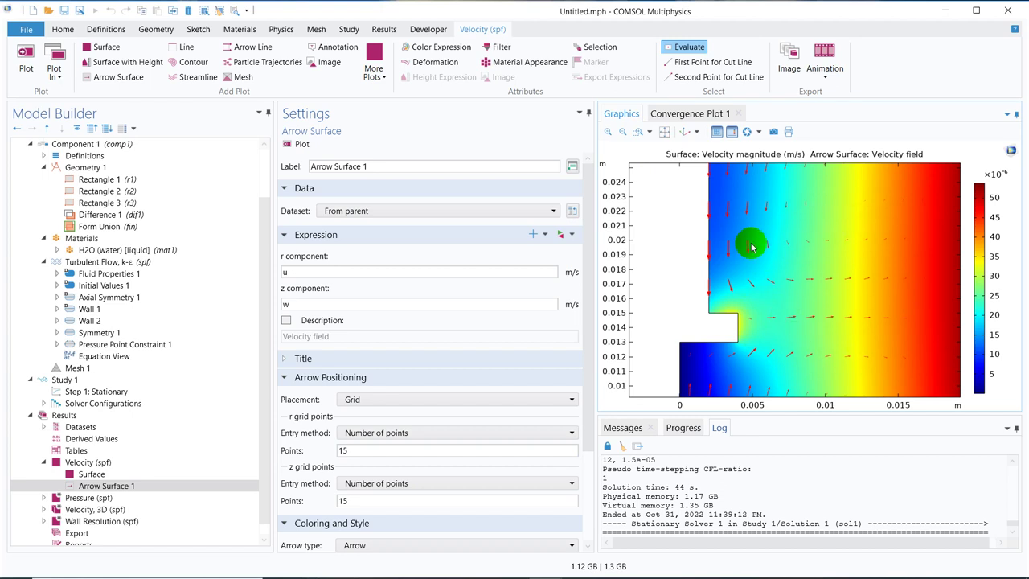
pyautogui.click(110, 509)
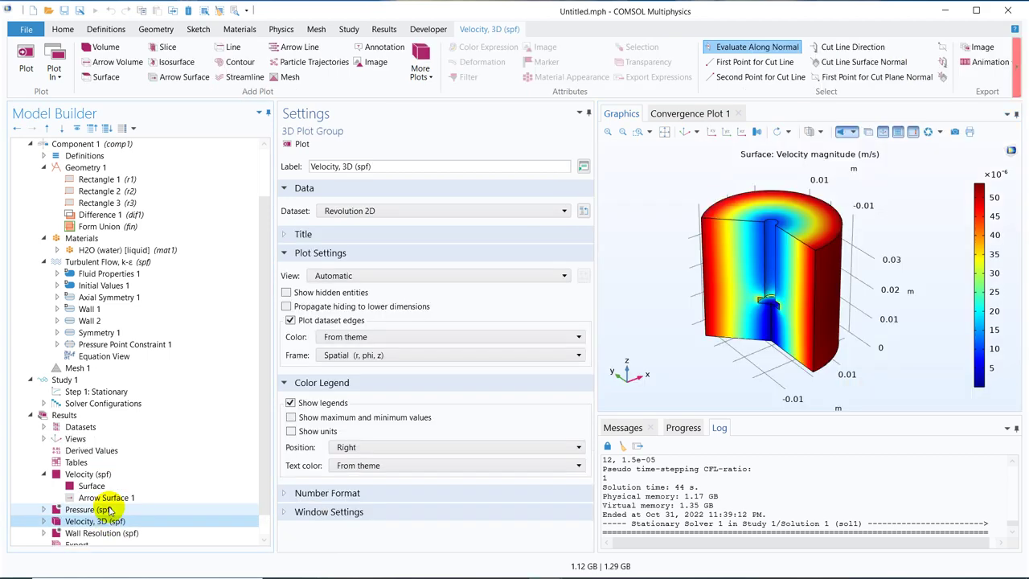
# - Add an Arrow Line to the Velocity, 3D (spf) plot and plot its velocity arrows
pyautogui.click(44, 521)
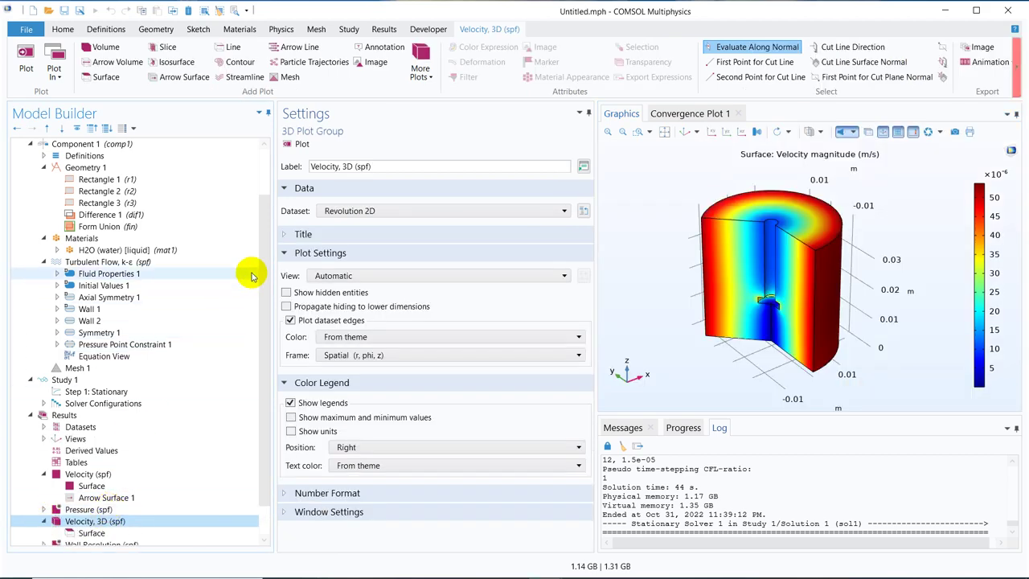
pyautogui.moveTo(261, 251); pyautogui.dragTo(245, 459)
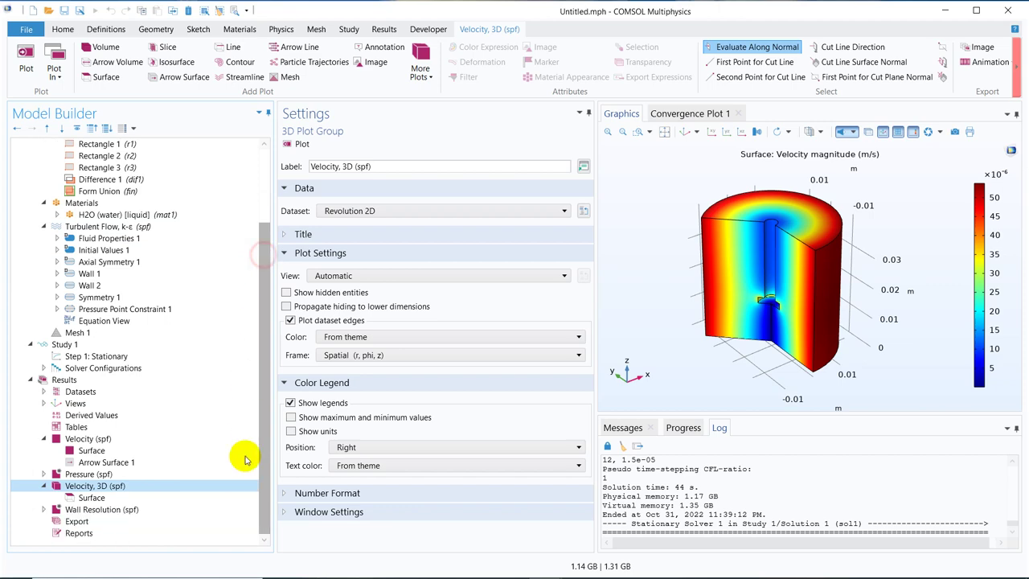
pyautogui.rightClick(135, 490)
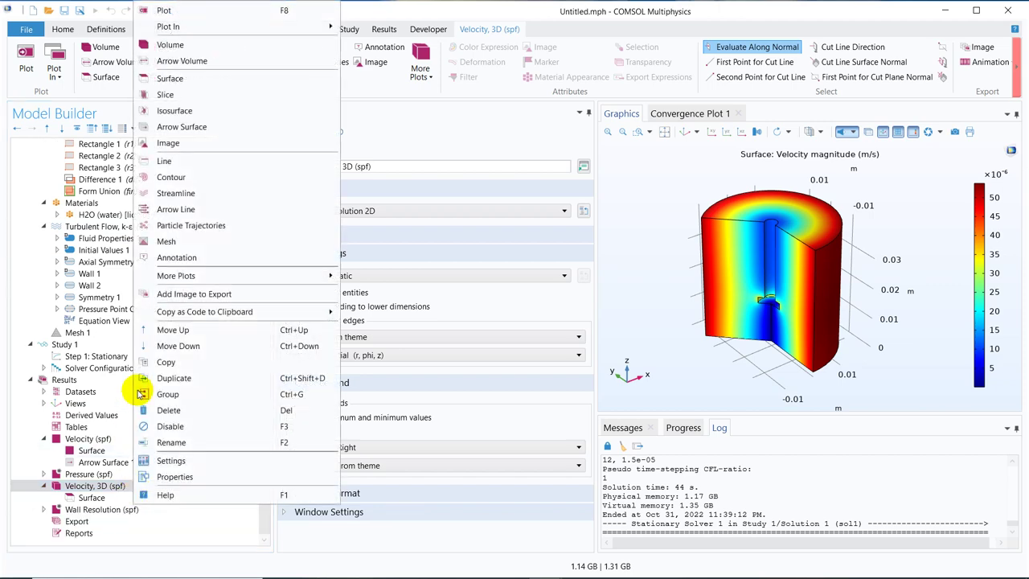
pyautogui.moveTo(165, 277)
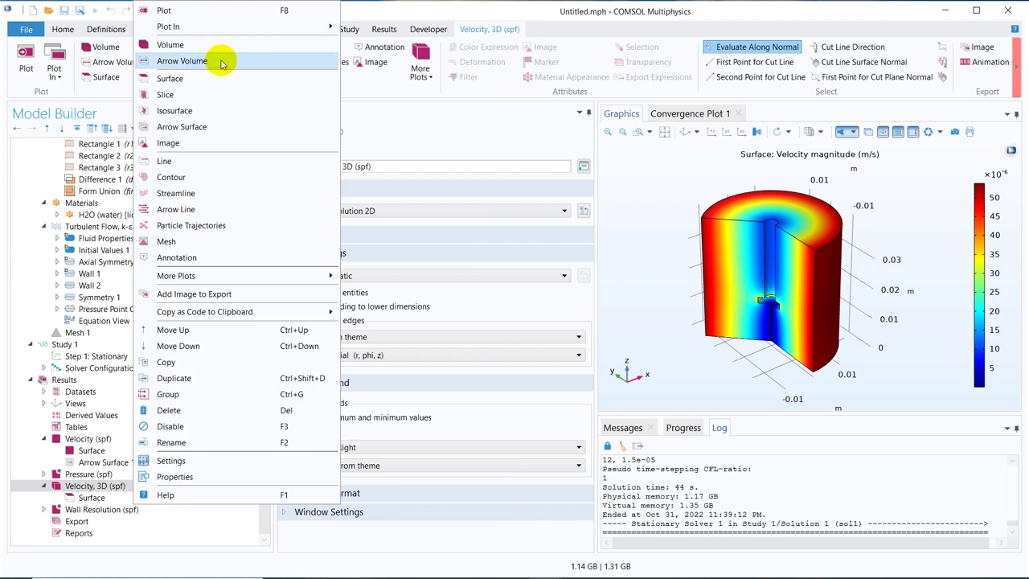
pyautogui.click(197, 209)
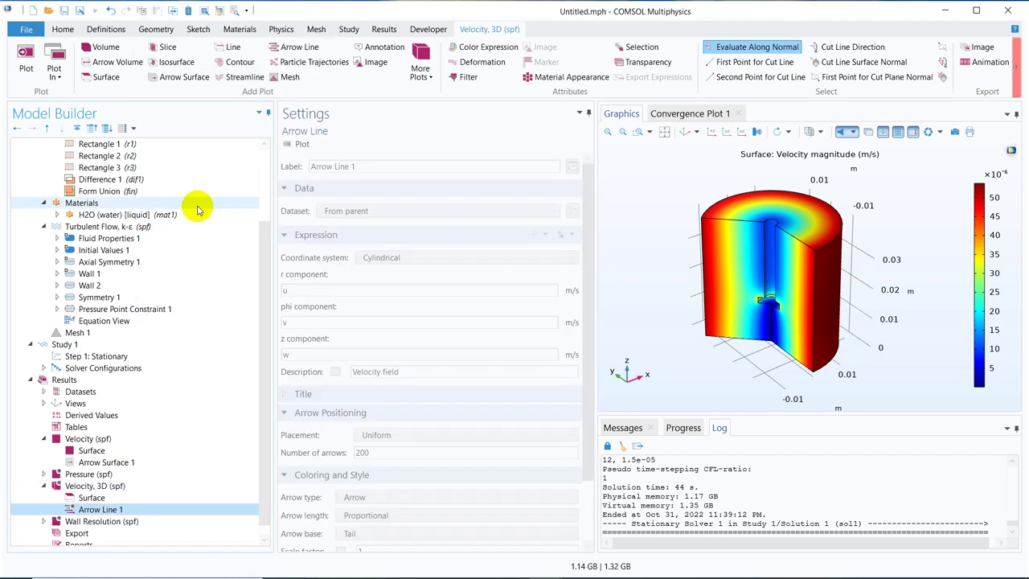
pyautogui.click(299, 146)
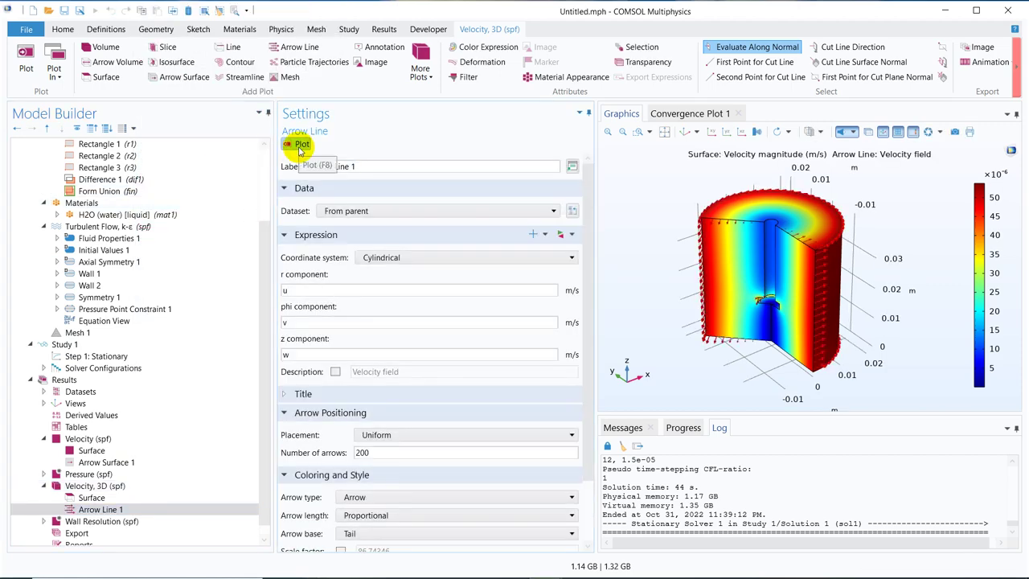
# - Rotate the 3D cylinder view to inspect the arrow line plot
pyautogui.moveTo(730, 249); pyautogui.dragTo(620, 257)
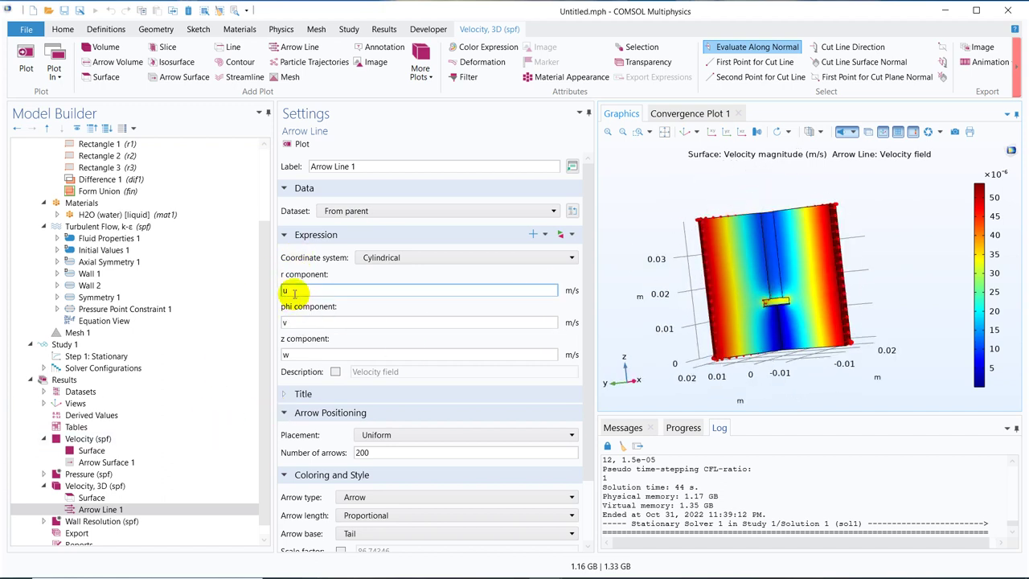
pyautogui.click(131, 485)
pyautogui.rightClick(131, 486)
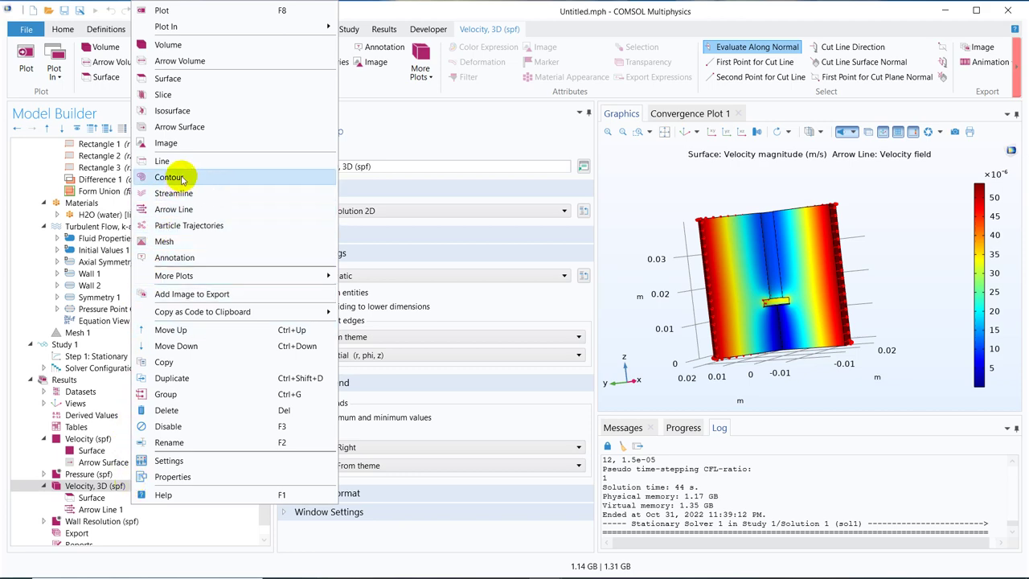
# - Plot an Arrow Surface on Velocity, 3D, zoom into the upper-left, then view the full model from above
pyautogui.click(201, 127)
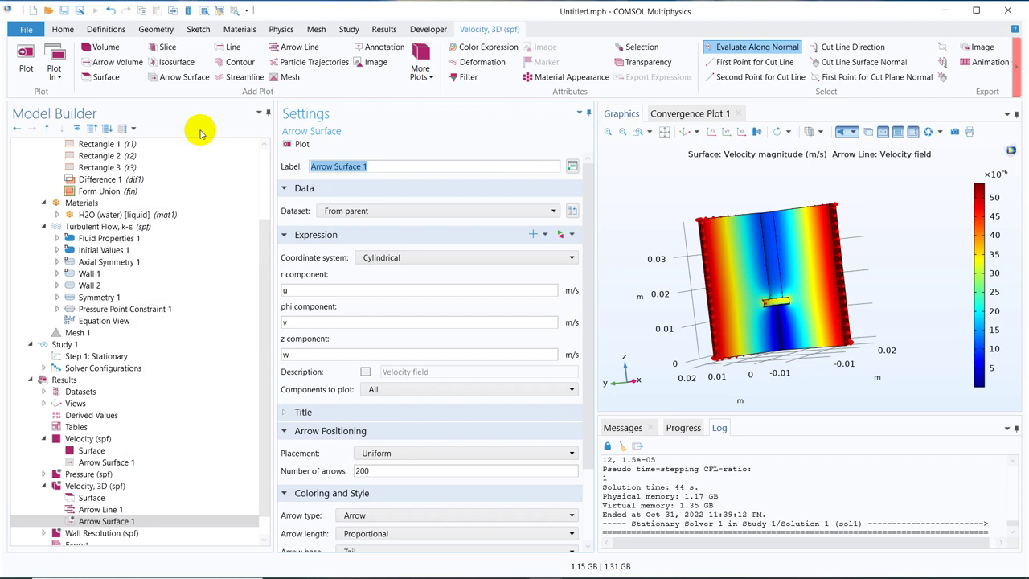
pyautogui.click(294, 145)
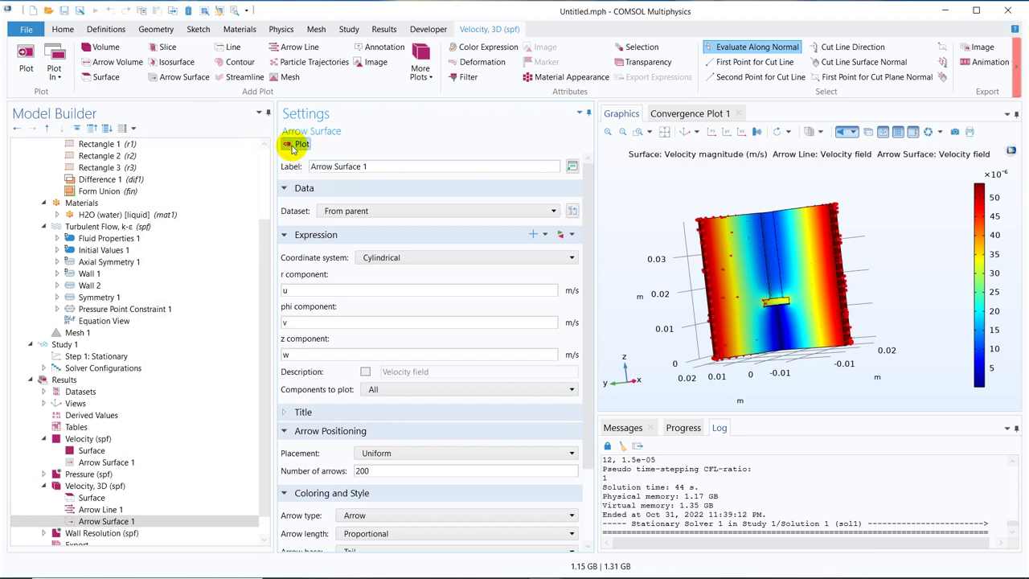
pyautogui.click(637, 134)
pyautogui.moveTo(723, 235); pyautogui.dragTo(863, 215)
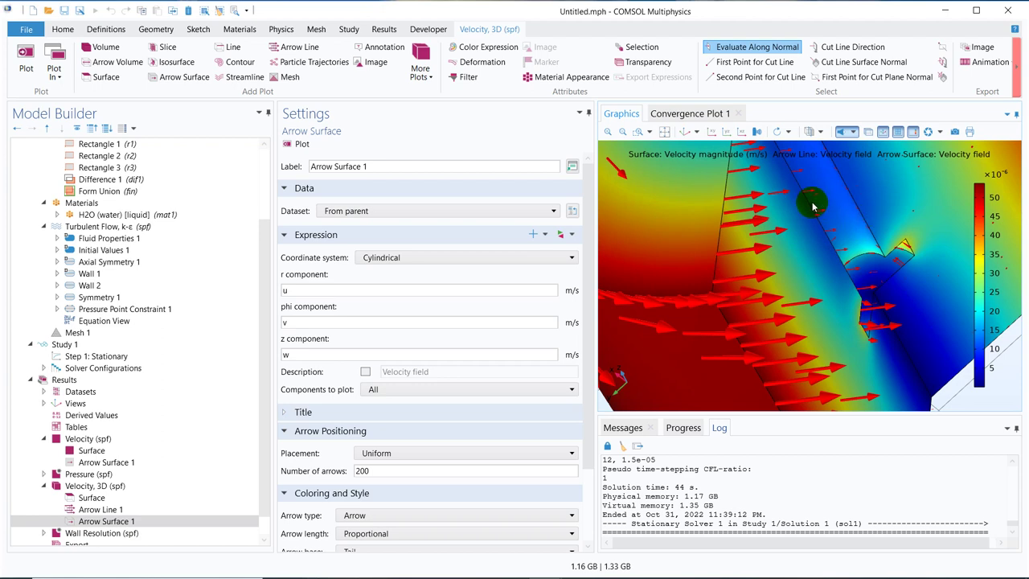
pyautogui.click(664, 133)
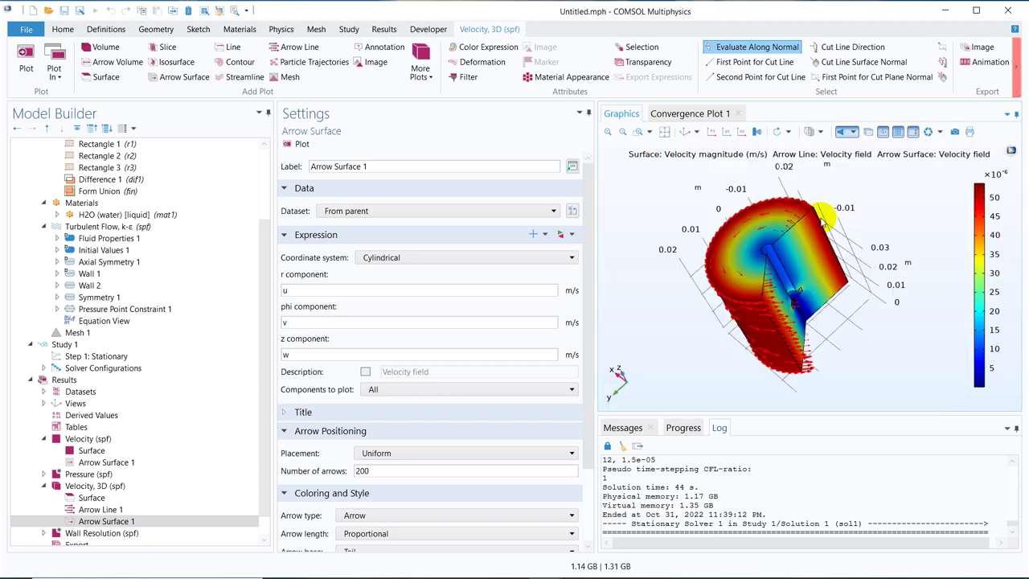
pyautogui.moveTo(820, 237); pyautogui.dragTo(795, 233)
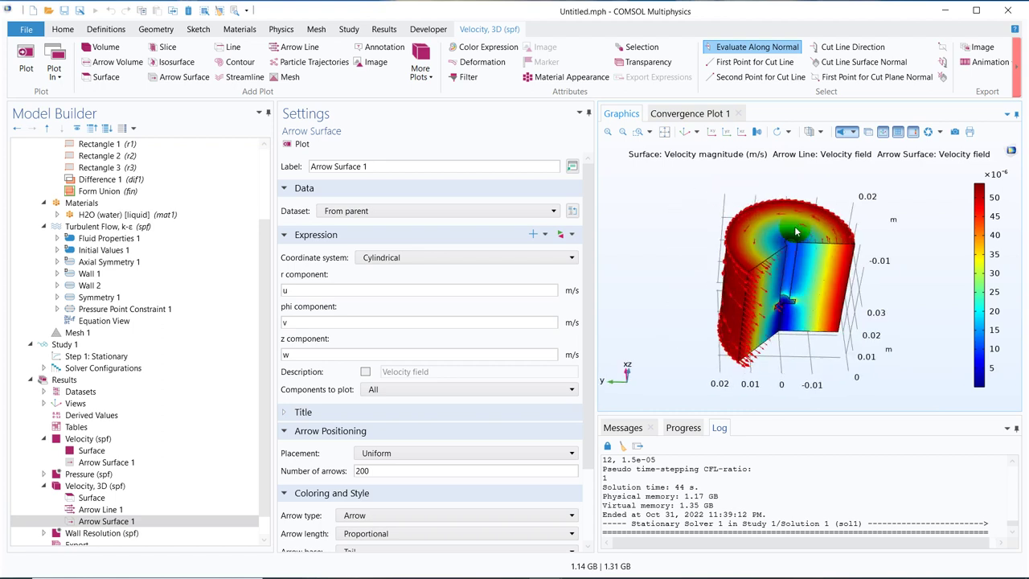